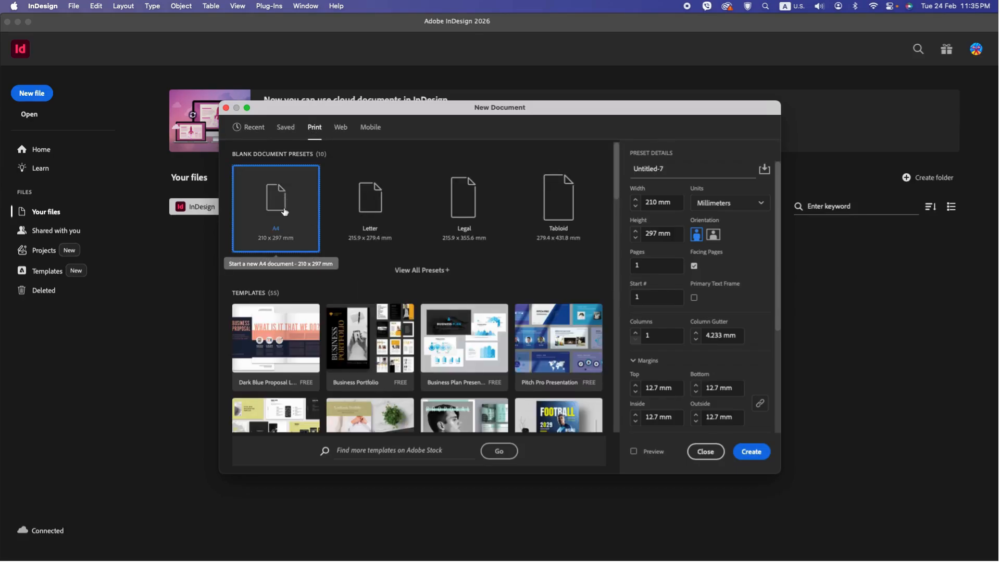
Step: Create a new A4 print document and draw a rectangle frame covering the whole 210 x 297 mm page
left_click(745, 452)
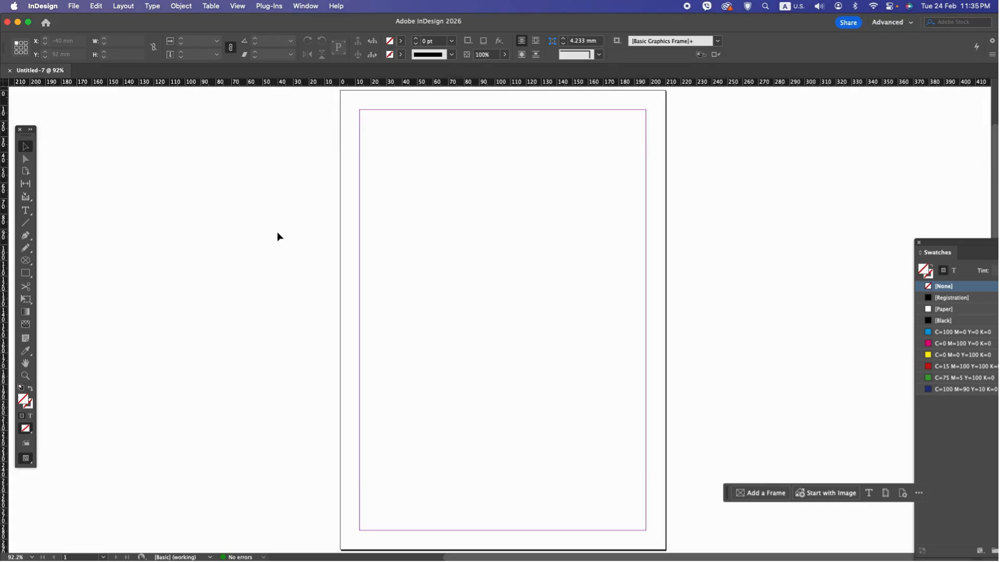
left_click_drag(26, 260, 66, 270)
left_click_drag(341, 91, 665, 548)
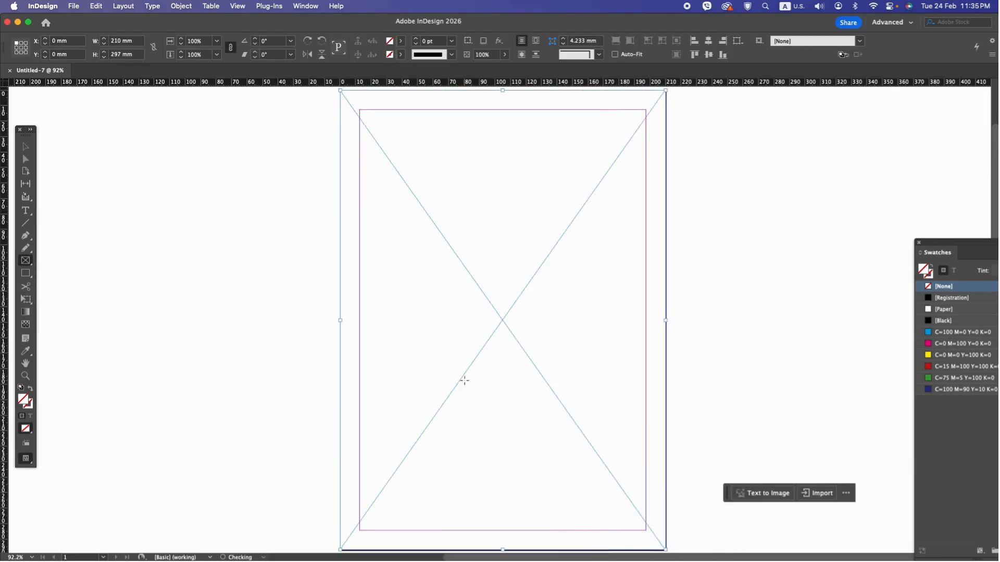
Step: Change the full-page frame's content type to Unassigned
scroll(78, 195, "down", 2)
left_click(27, 150)
right_click(533, 258)
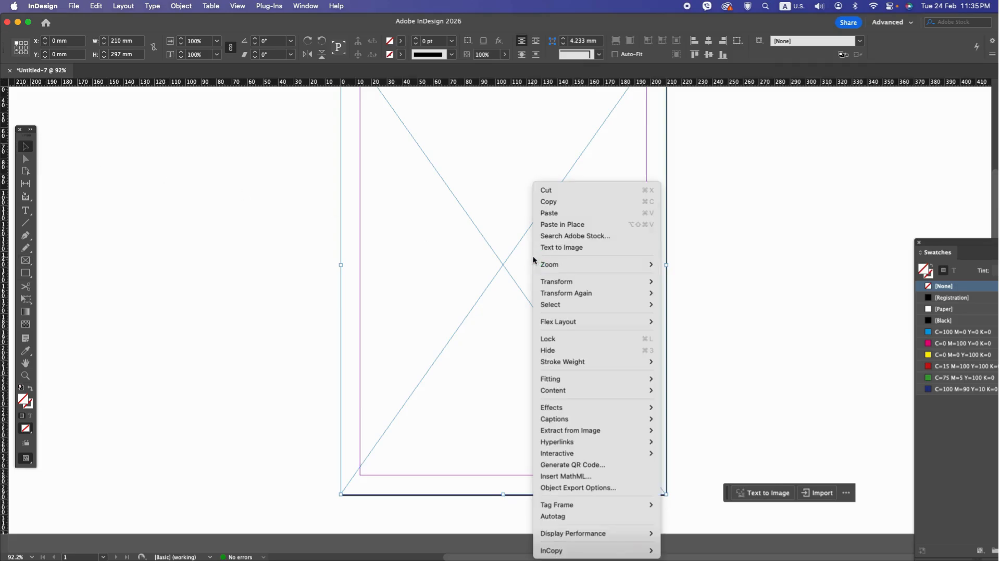
mouse_move(586, 396)
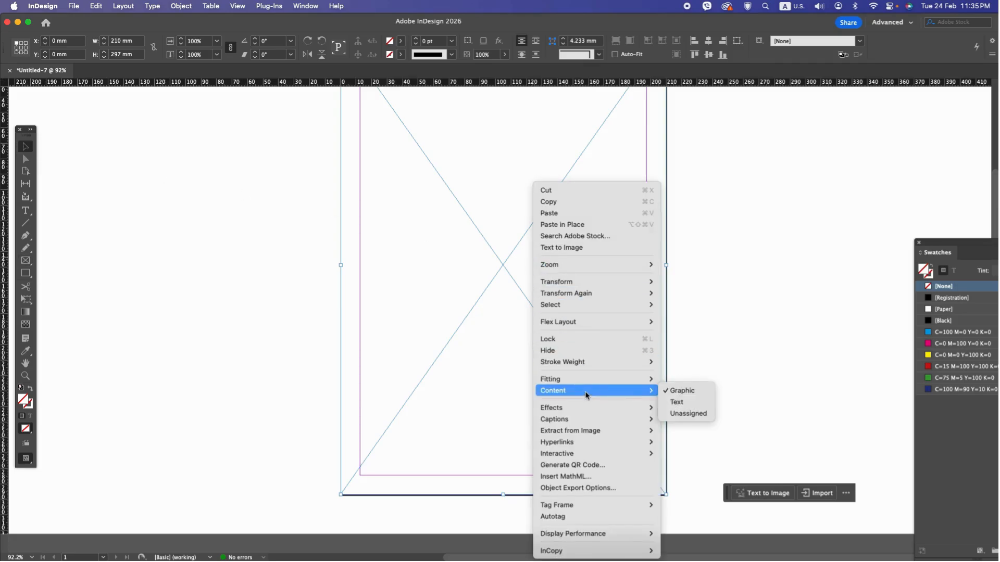
left_click(696, 414)
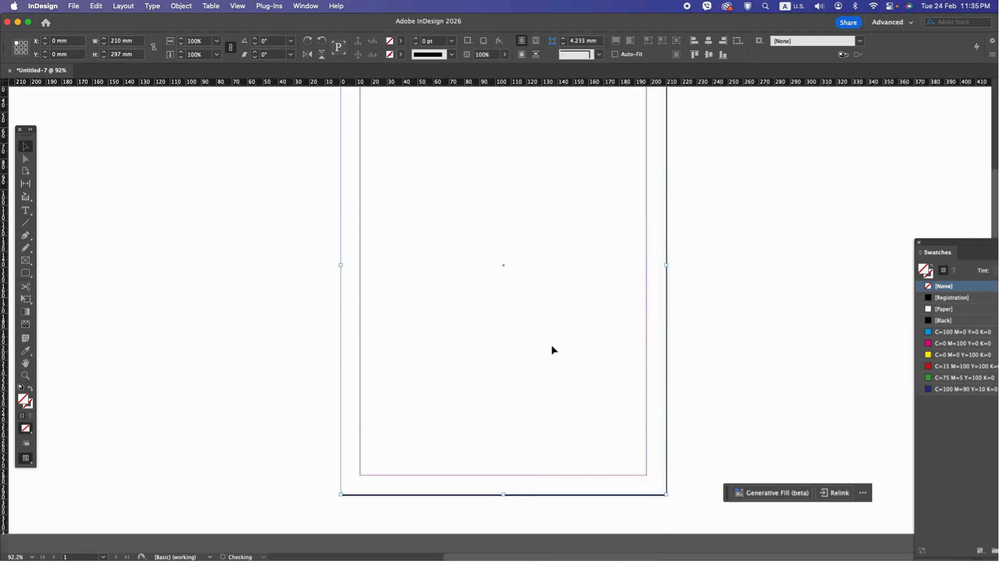
Step: Redefine the yellow swatch as an orange with C=0 M=46 Y=100 K=13
key("super+minus")
key("super+minus")
left_click_drag(954, 246, 884, 220)
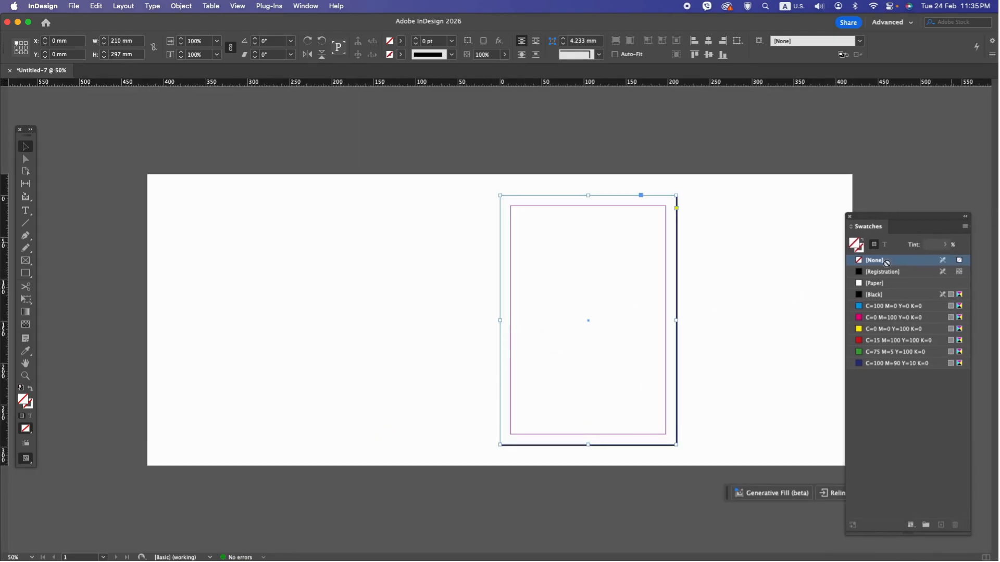
double_click(879, 330)
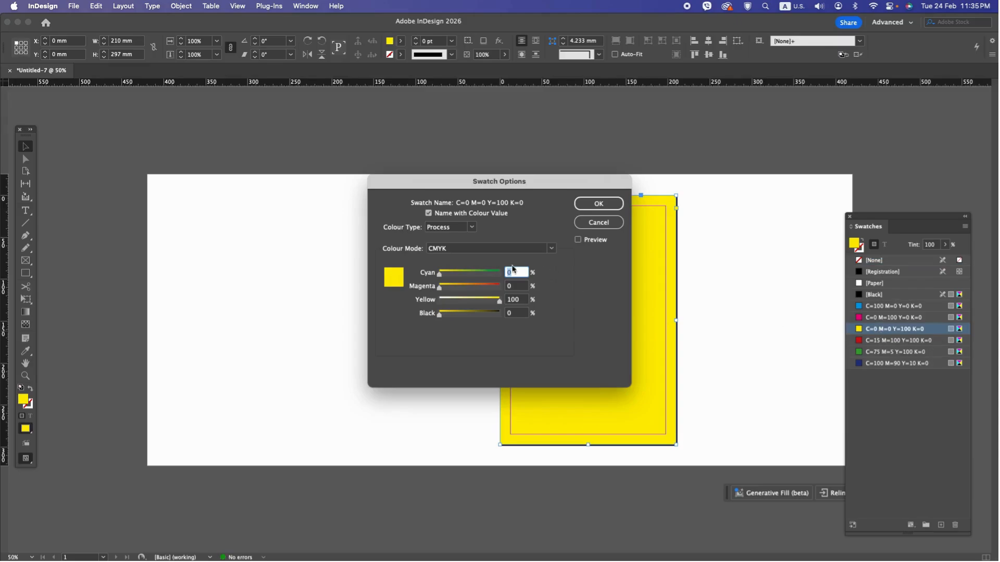
left_click_drag(439, 290, 445, 313)
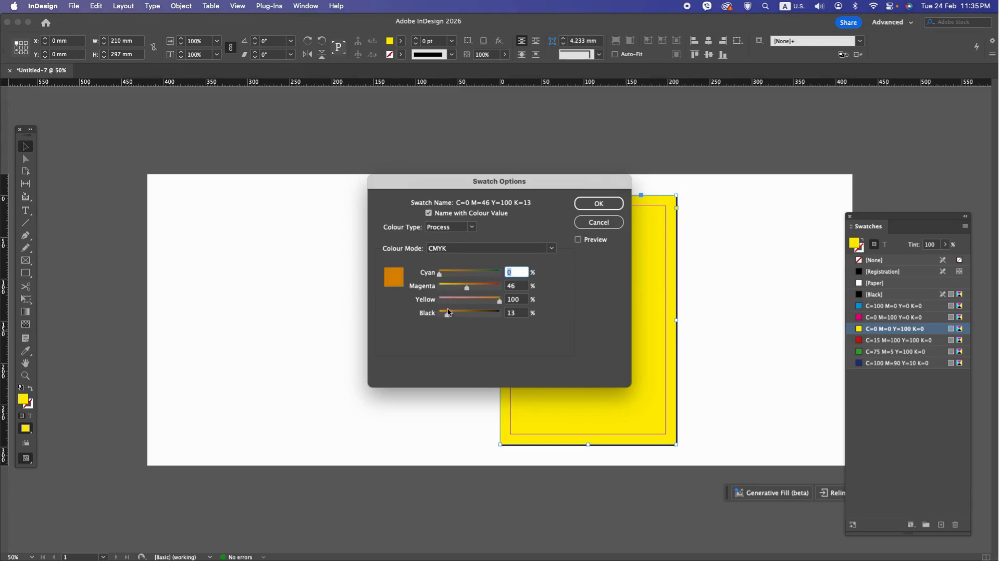
left_click(599, 204)
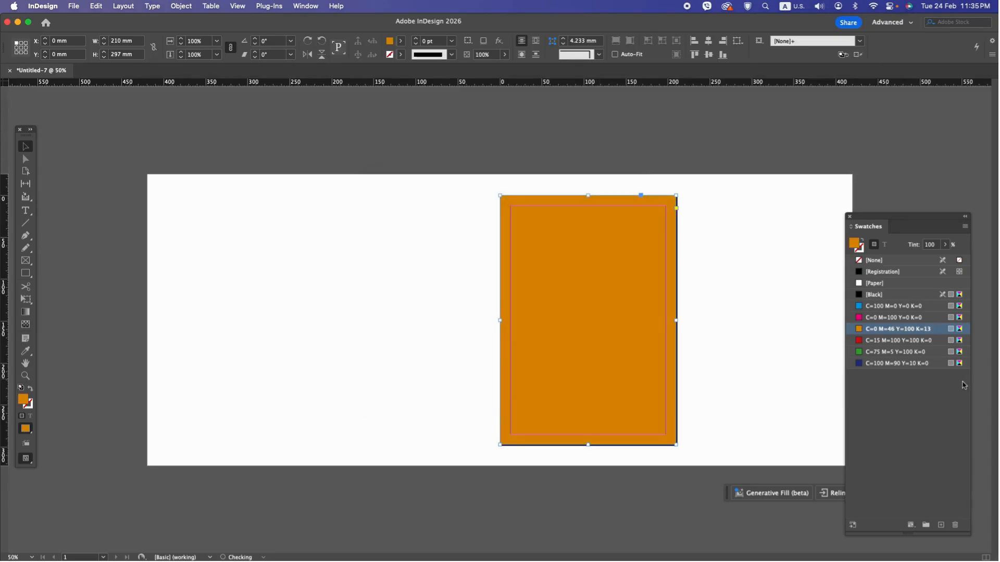
Step: Fill the full-page frame with the dark blue swatch, redefined as C=95 M=84 Y=39 K=31, and deselect it
double_click(877, 364)
left_click_drag(443, 314, 496, 273)
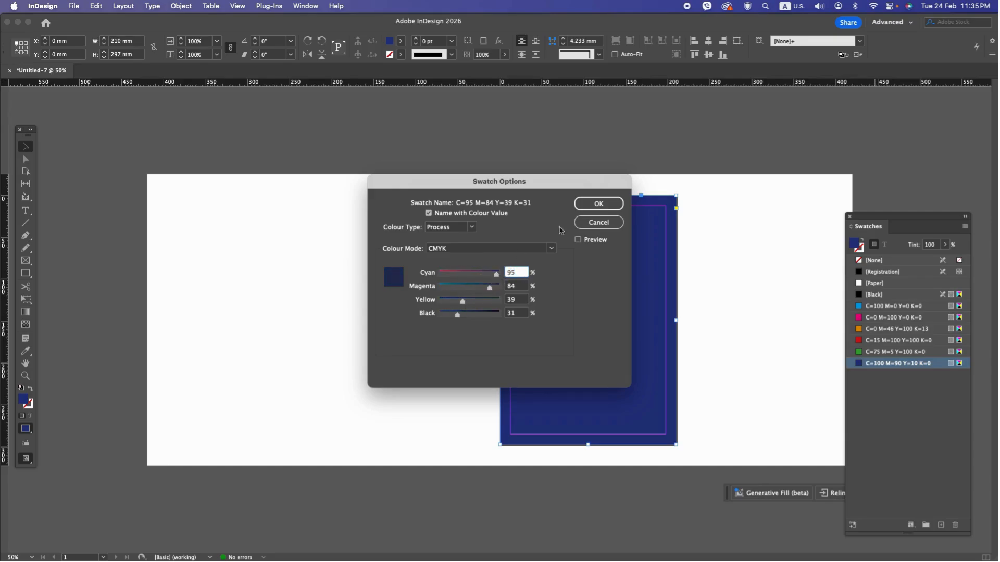
left_click(601, 203)
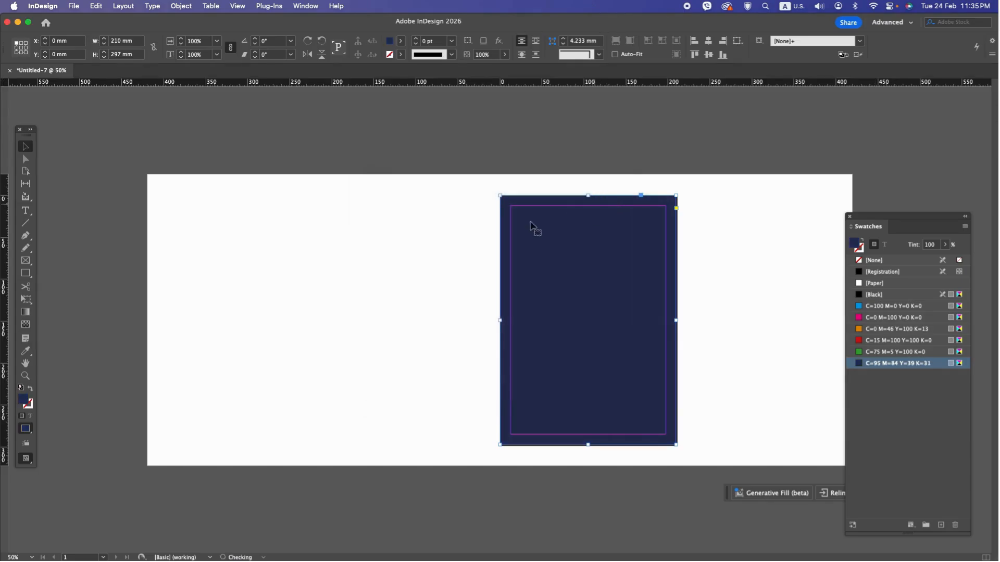
left_click(255, 224)
Step: Draw a circular ellipse frame about 139.5 mm in diameter overlapping the page's top edge
key("super+=")
key("super+=")
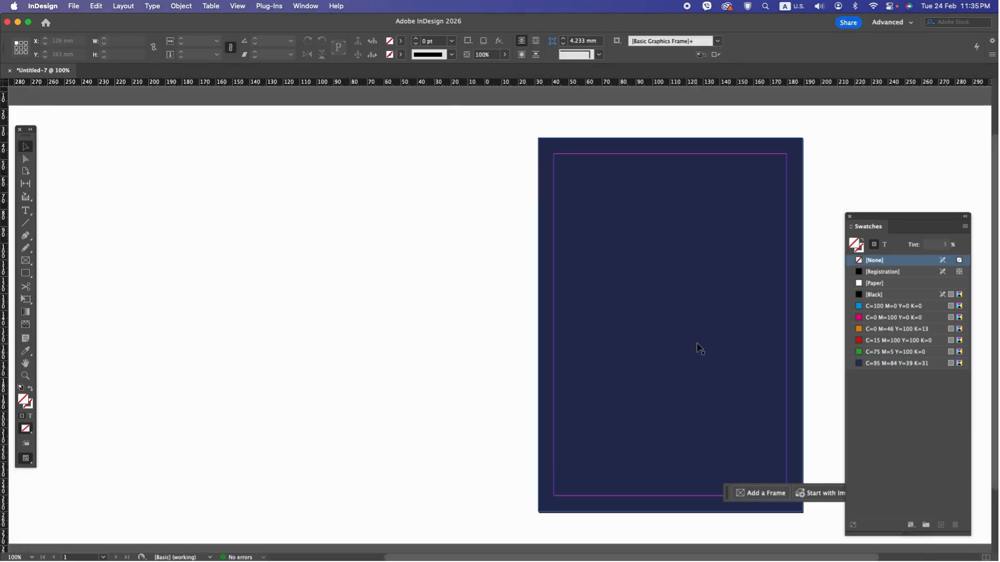
left_click_drag(679, 308, 479, 323)
left_click(32, 261)
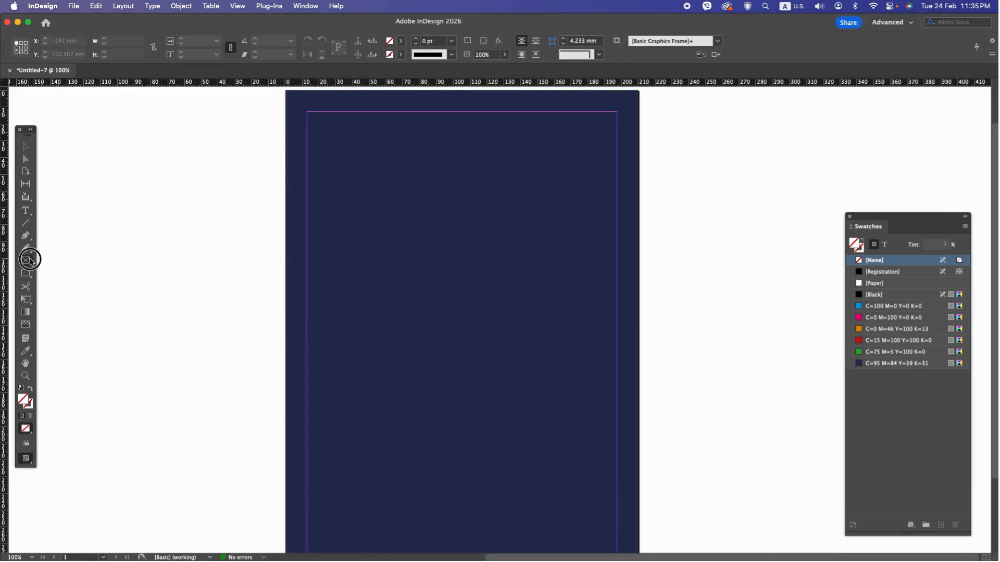
left_click(79, 275)
scroll(212, 303, "up", 2)
left_click_drag(357, 125, 665, 358)
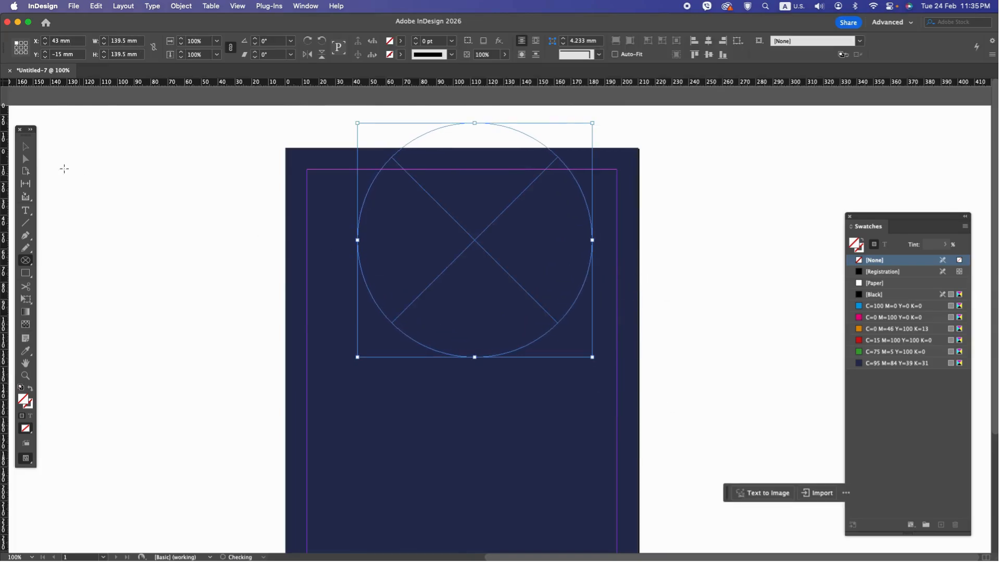
Step: Fill the circle with the orange swatch and shift it right to about X 47.5 mm
key("v")
left_click(893, 329)
left_click_drag(432, 264, 447, 267)
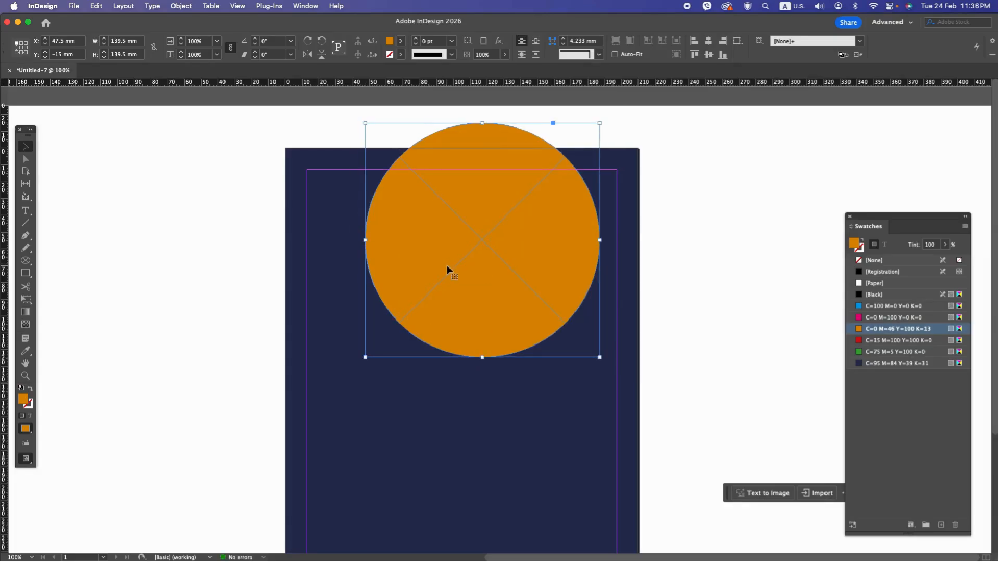
Step: Duplicate the orange circle toward the page's upper-left corner and shrink the copy to about 86.8 mm in diameter
left_click_drag(455, 272, 372, 255)
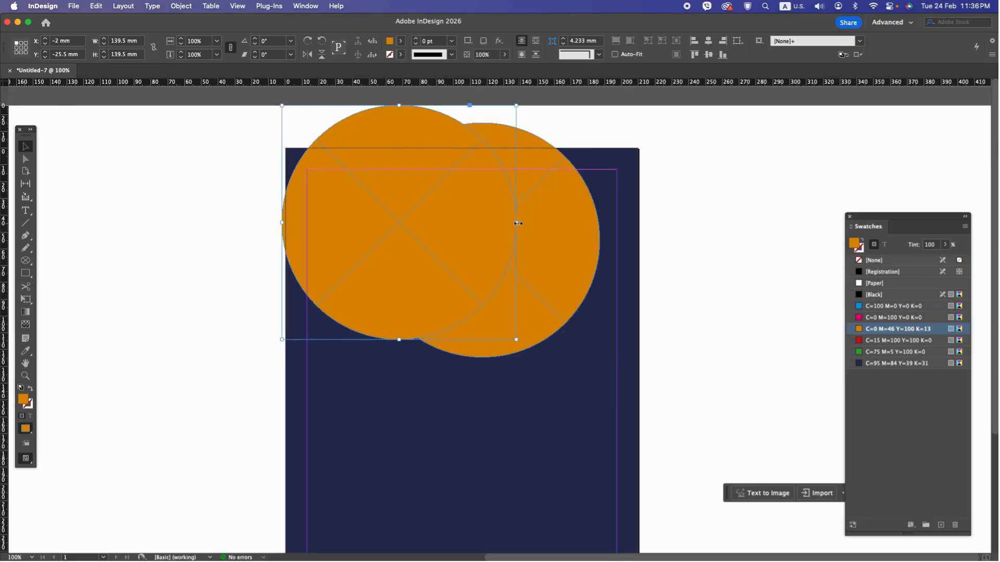
left_click_drag(517, 222, 357, 187)
mouse_move(388, 251)
left_mouse_down()
mouse_move(419, 279)
mouse_move(388, 248)
left_mouse_up()
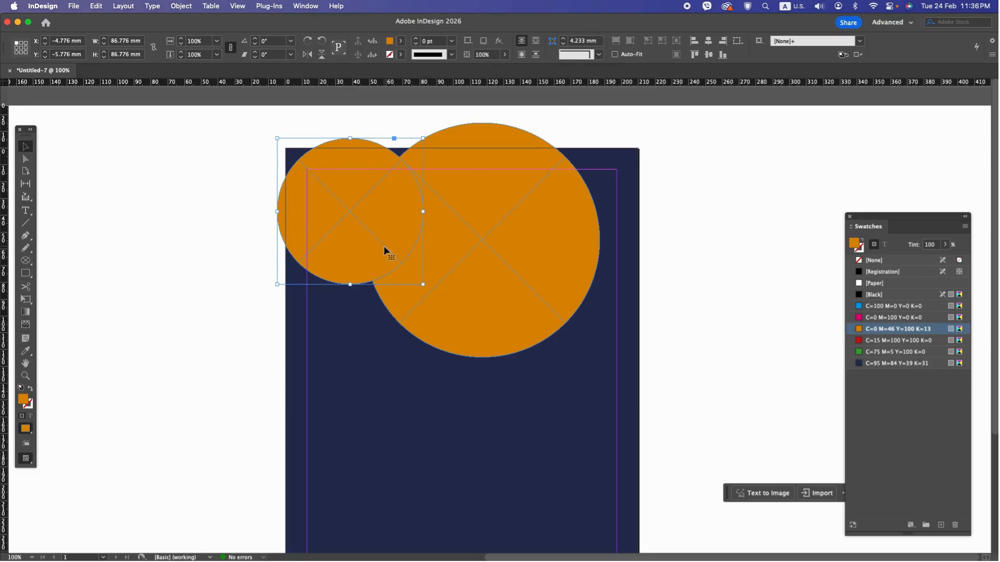
Step: Copy the smaller circle to the large circle's lower right, shrink it to about 59.9 mm and align it with the page's right edge
left_click_drag(375, 241, 578, 397)
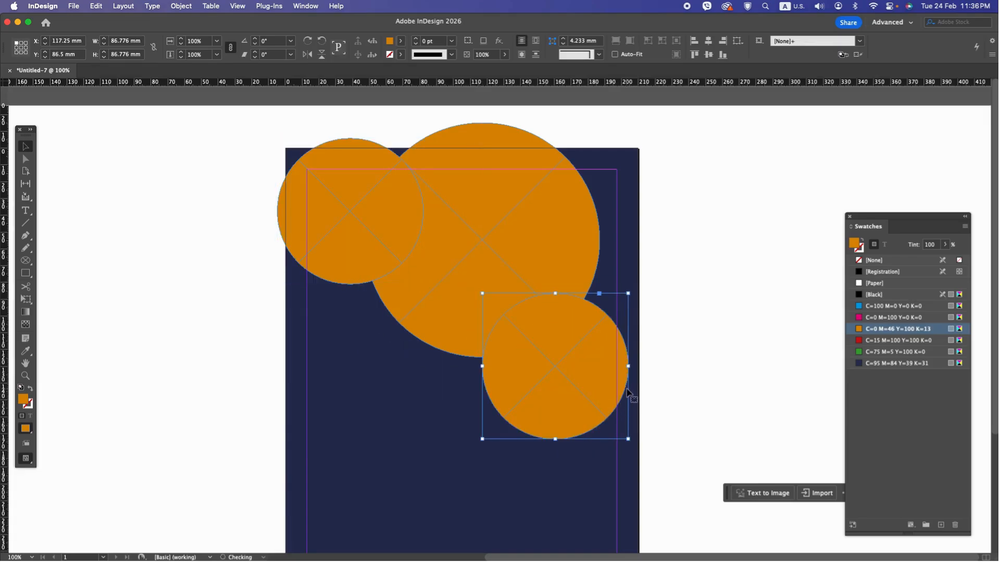
left_click_drag(629, 366, 609, 383)
left_click(693, 419)
left_click(601, 381)
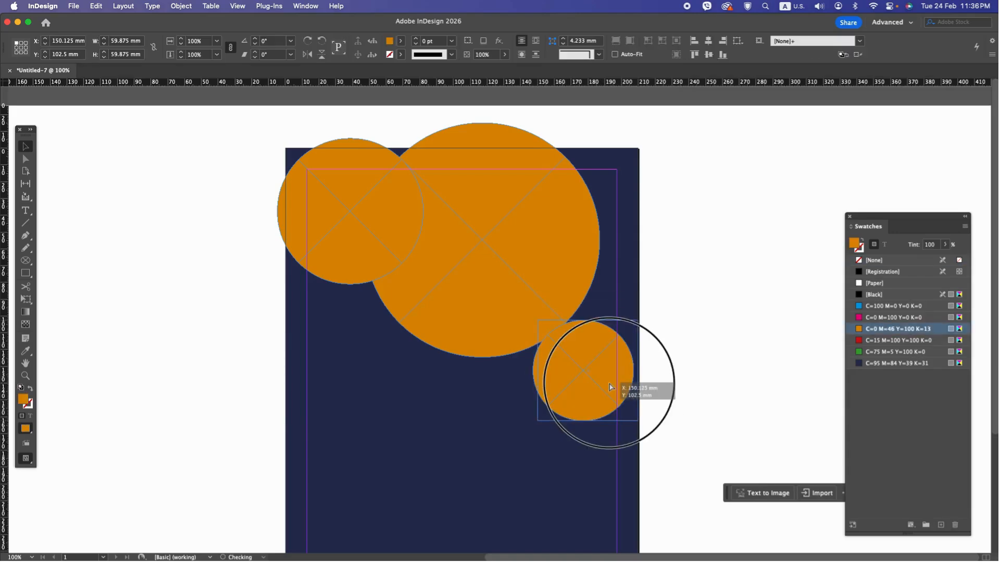
left_click(696, 430)
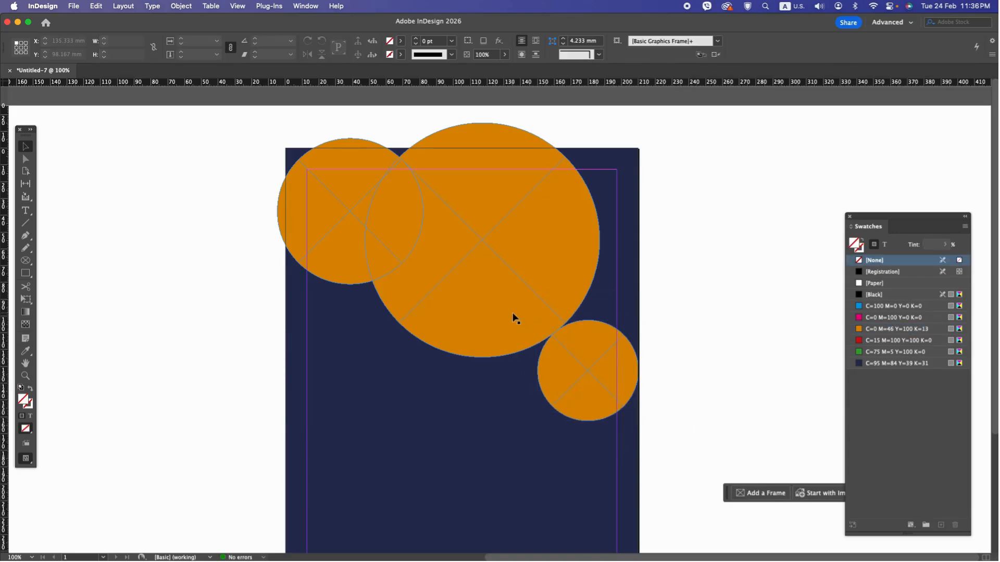
Step: Move the large circle to about X 50.5 mm and place Image 1.jpg from Finder into it
left_click(514, 317)
left_click_drag(515, 318, 520, 318)
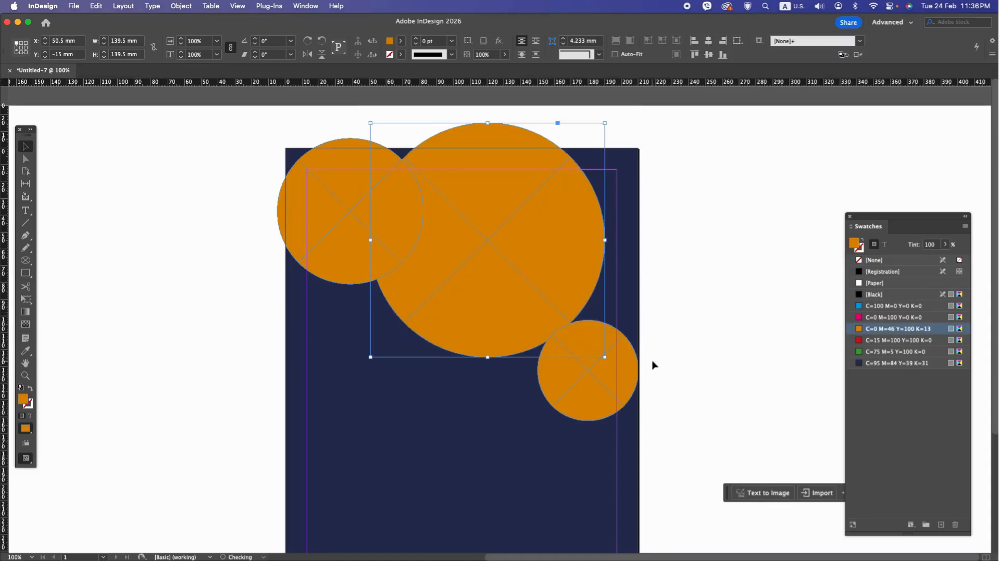
key("super+Tab")
key("super+Tab")
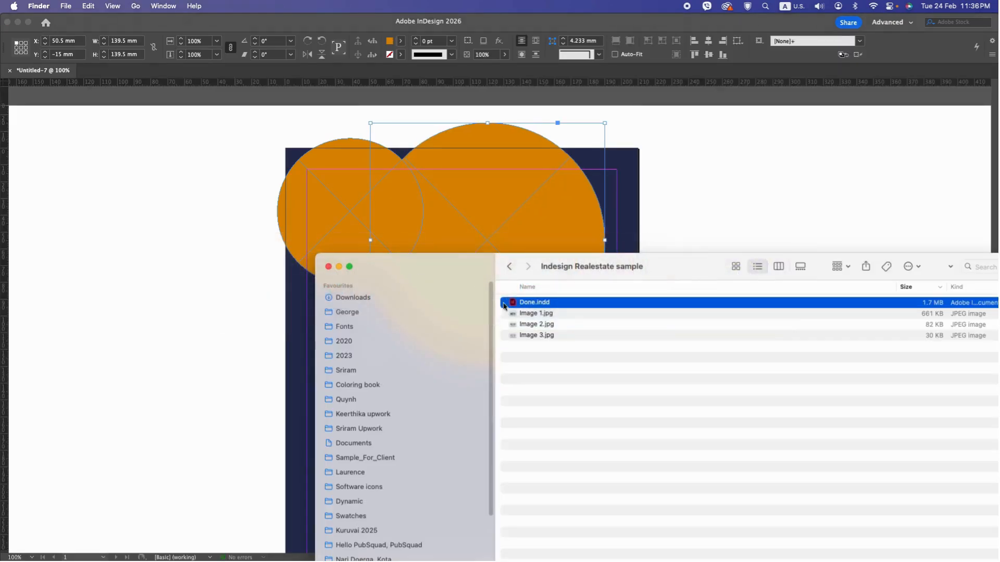
left_click(536, 314)
left_click(518, 226)
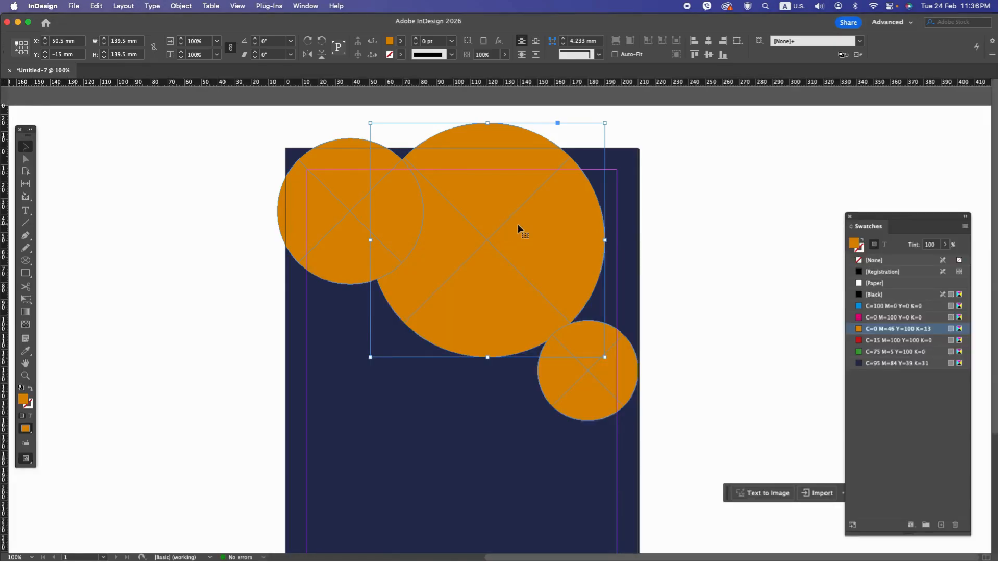
key("super+Tab")
left_click_drag(542, 315, 513, 253)
key("super+Tab")
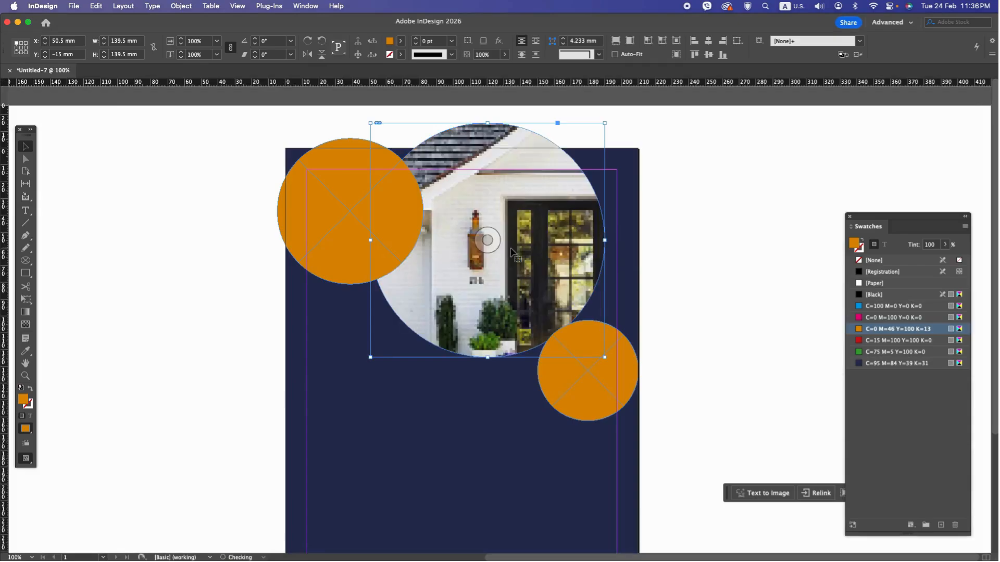
Step: Scale down the house photo inside the large circle proportionally to about 190 mm wide
double_click(515, 254)
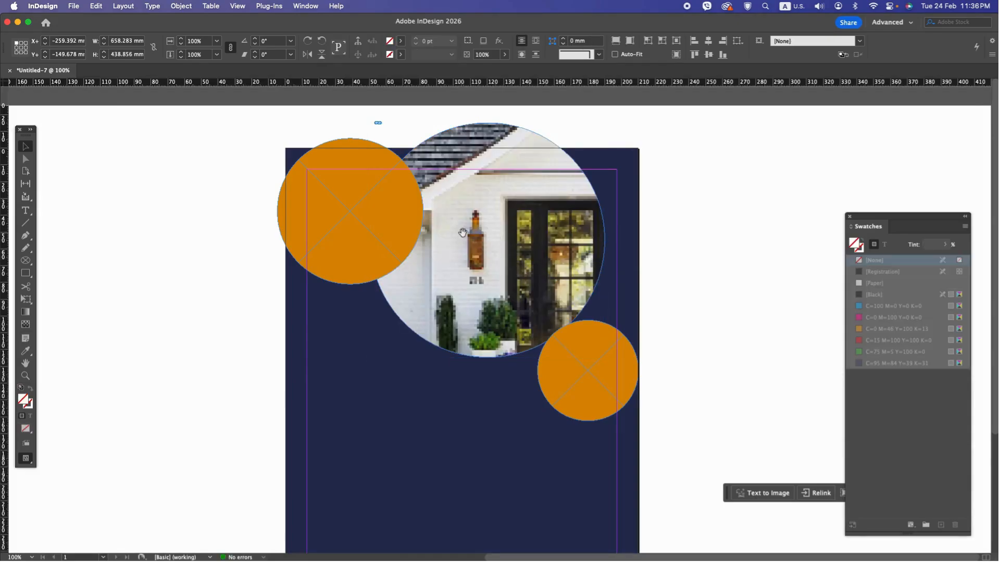
key("super+minus")
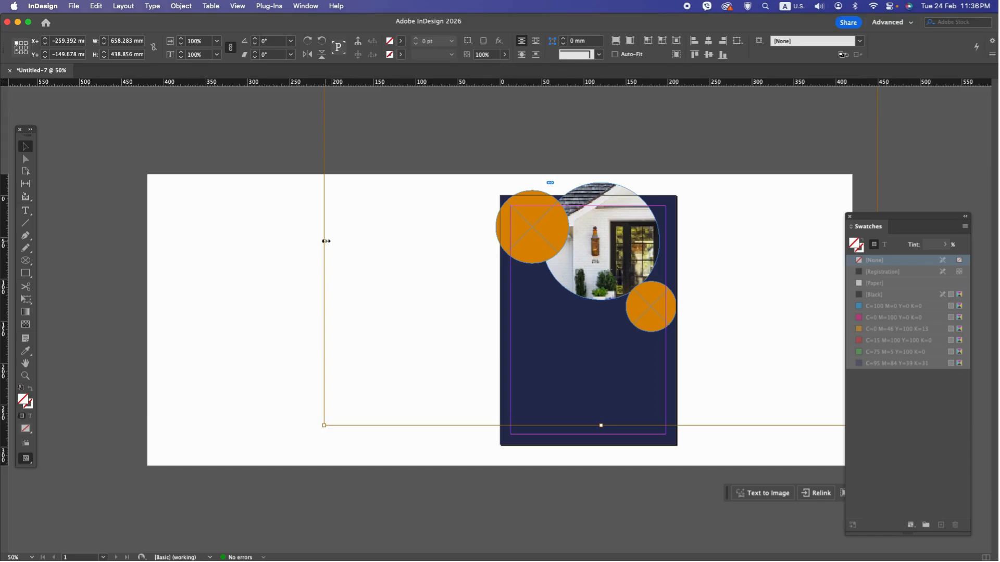
left_click_drag(324, 241, 524, 239)
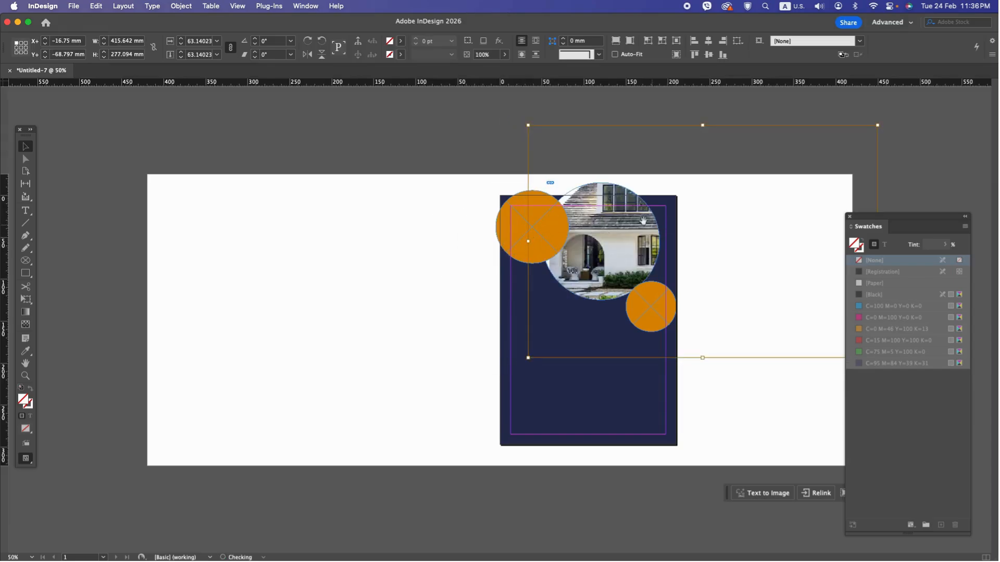
key("super+minus")
key("super+minus")
left_click_drag(691, 281, 491, 277)
key("super+equal")
key("super+equal")
key("super+equal")
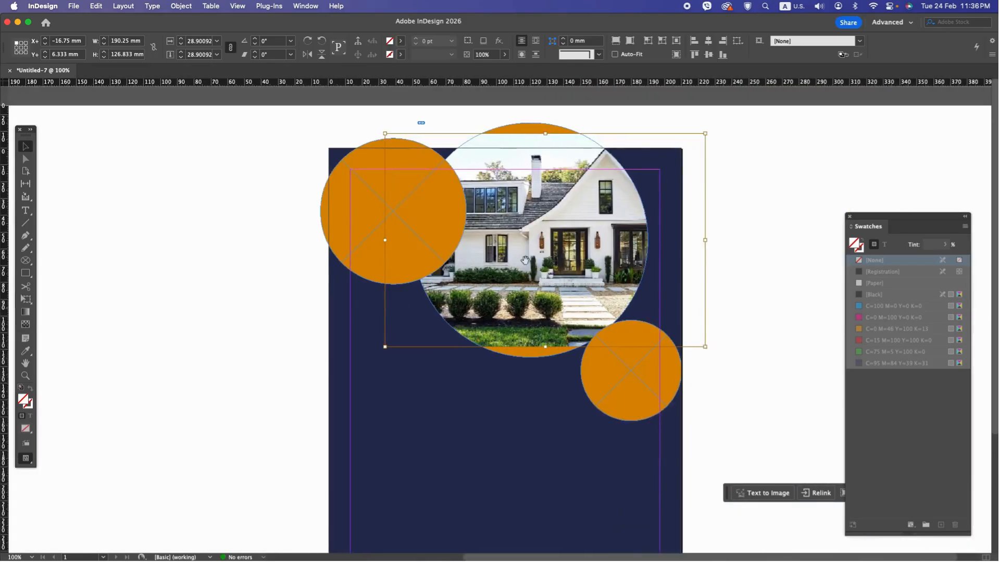
Step: Enlarge the house photo to about 32% and lower it so it fills the large circle, then deselect it
left_click_drag(545, 136, 545, 121)
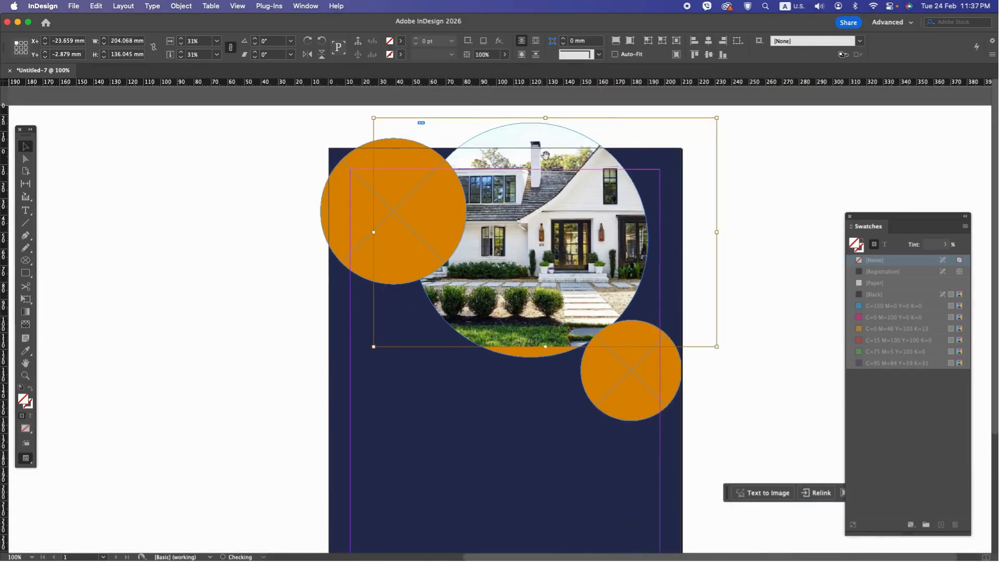
left_click_drag(547, 348, 546, 358)
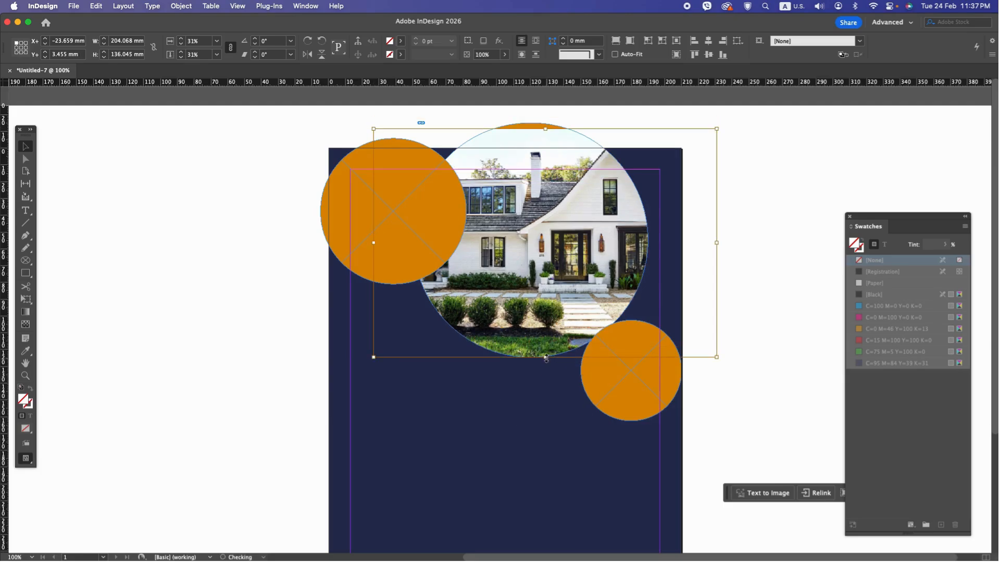
left_click_drag(546, 130, 545, 122)
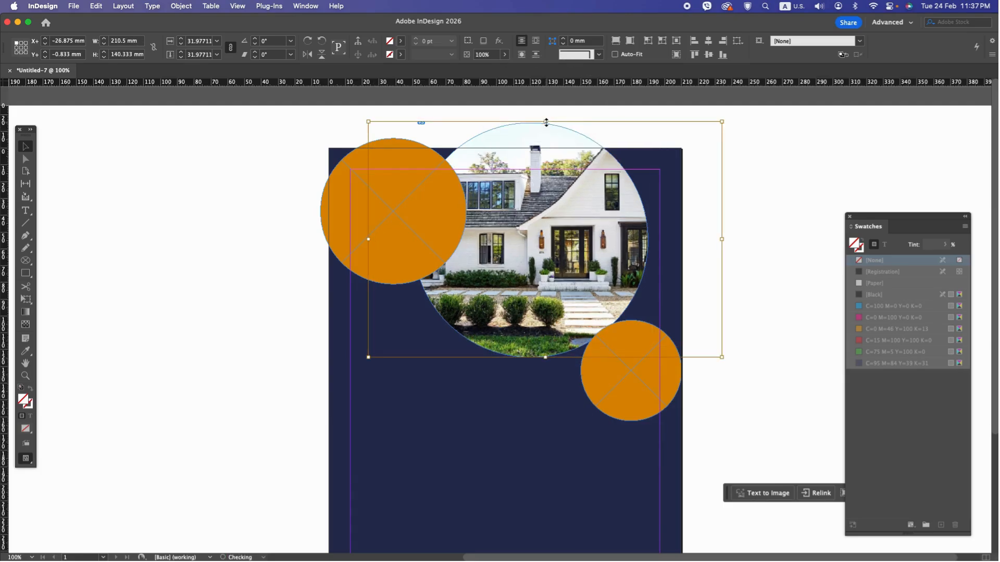
left_click(765, 340)
Step: Place Image 2.jpg from Finder into the upper-left circle
left_click(415, 263)
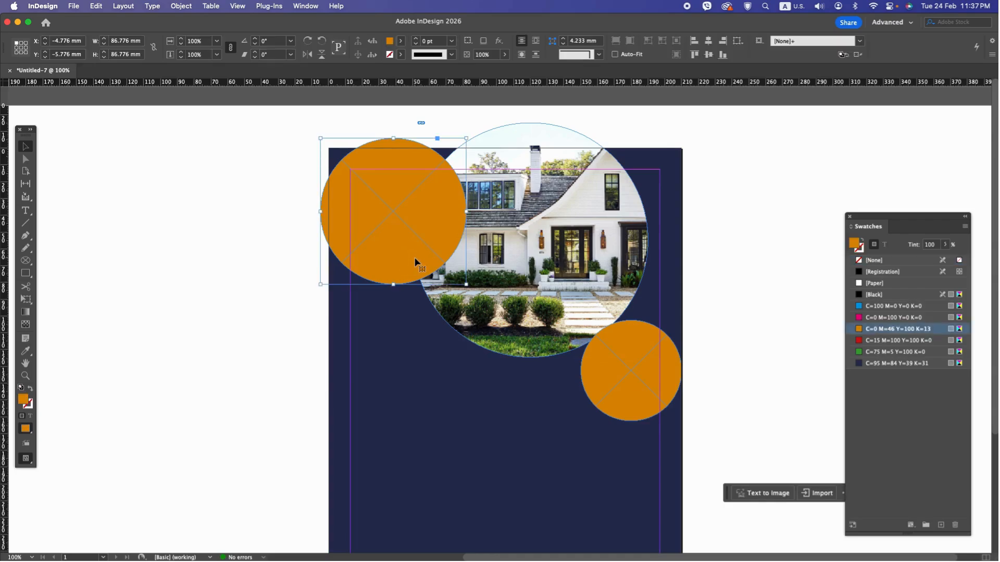
key("super+Tab")
left_click(359, 279)
left_click_drag(540, 325, 410, 242)
key("super+Tab")
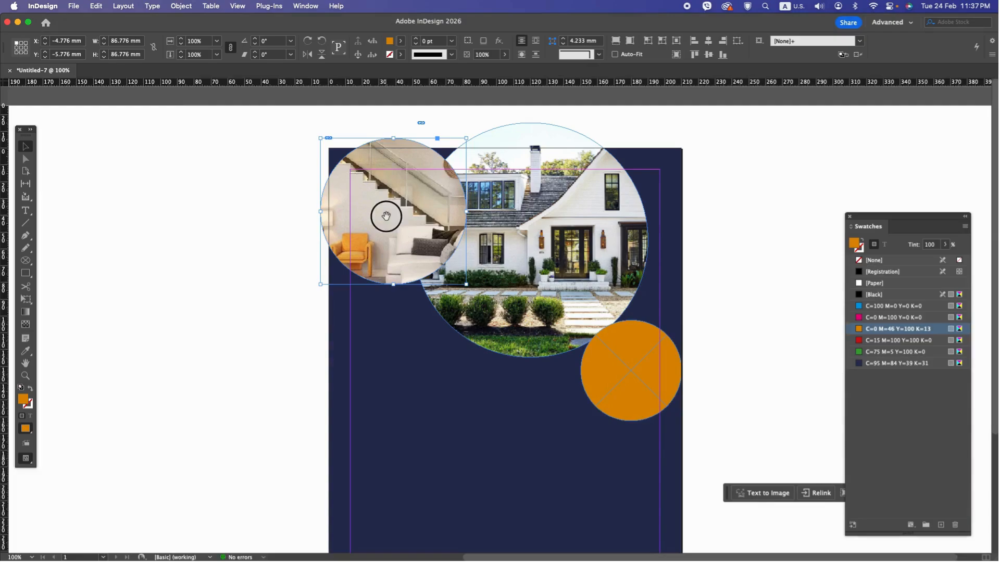
Step: Scale the living room photo inside the upper-left circle down proportionally to about 56% and adjust it to fill the circle
left_click(386, 216)
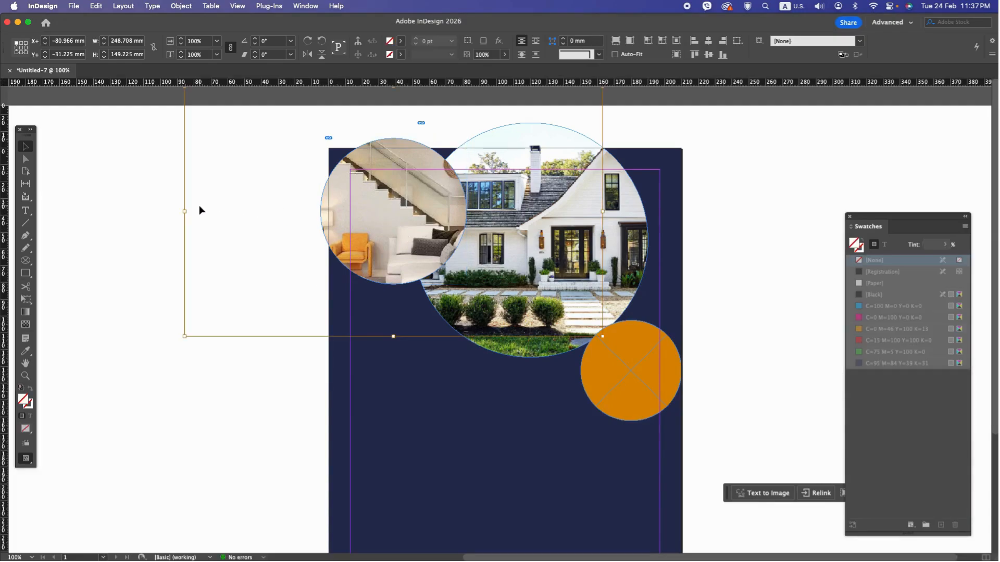
left_click_drag(185, 211, 287, 207)
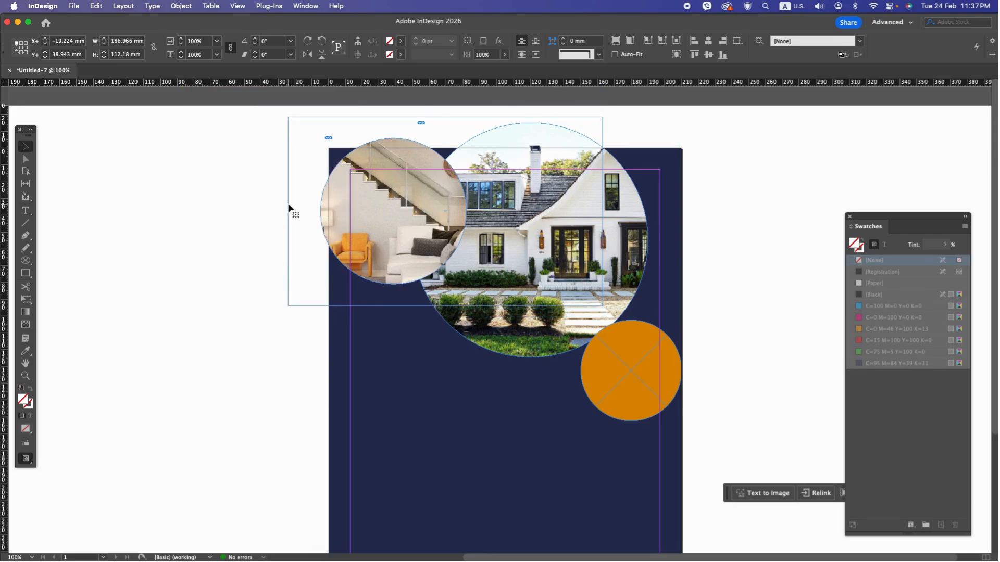
left_click_drag(600, 210, 510, 204)
left_click_drag(398, 145, 400, 138)
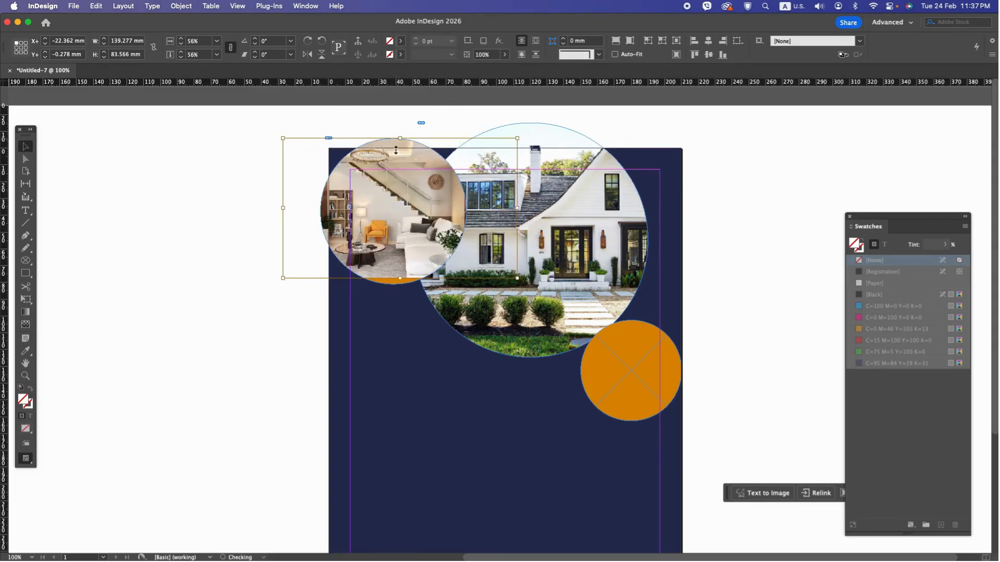
left_click_drag(401, 279, 402, 284)
left_click(736, 367)
Step: Place the bedroom photo from Finder into the small orange circle at the page's right edge
scroll(736, 368, "down", 2)
left_click(669, 363)
scroll(656, 355, "down", 5)
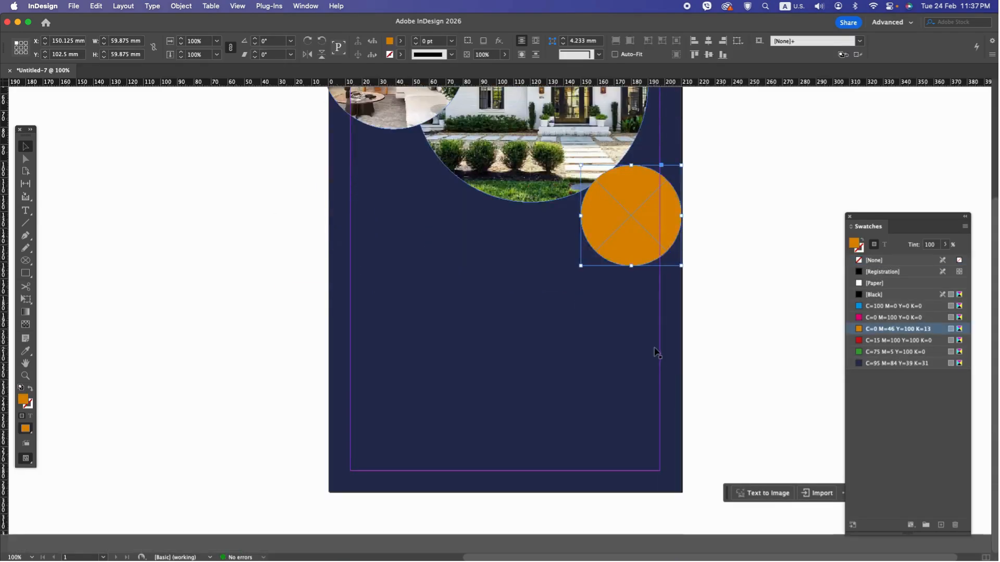
key("super+Tab")
left_click_drag(539, 336, 626, 225)
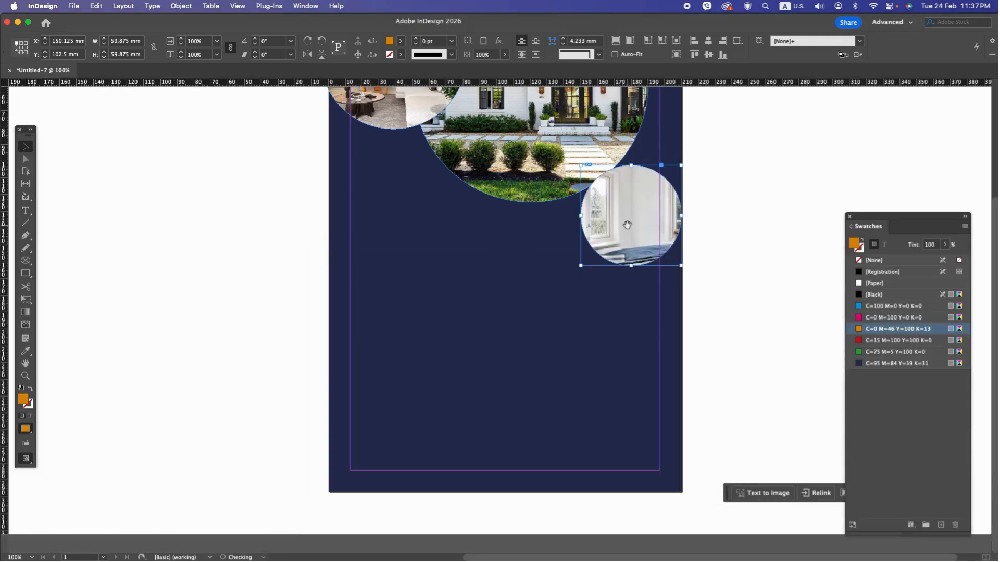
Step: Scale the bedroom photo proportionally to about 88 mm wide and shift it slightly left within the small circle
left_click(467, 200)
left_click_drag(413, 214, 570, 216)
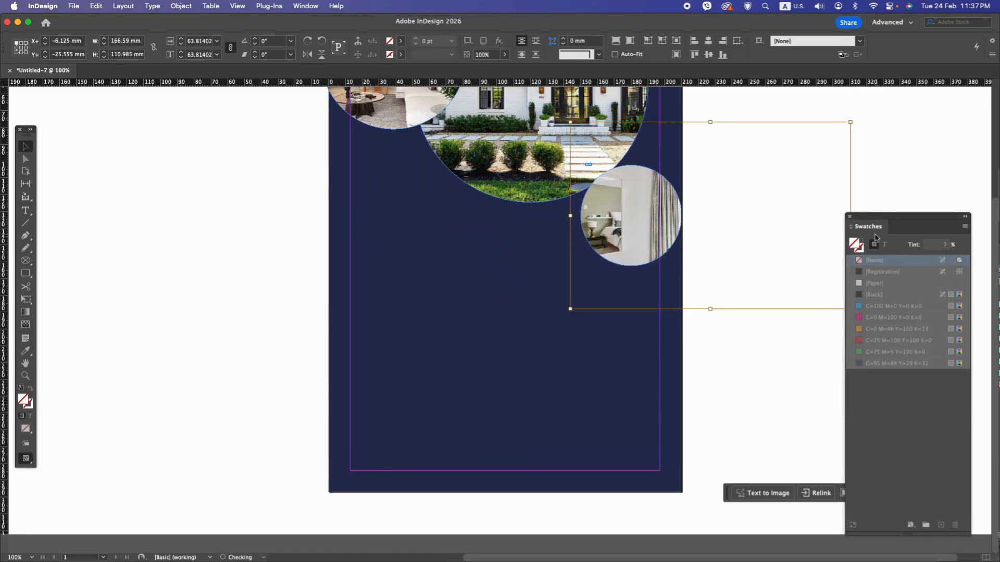
left_click_drag(849, 218, 718, 211)
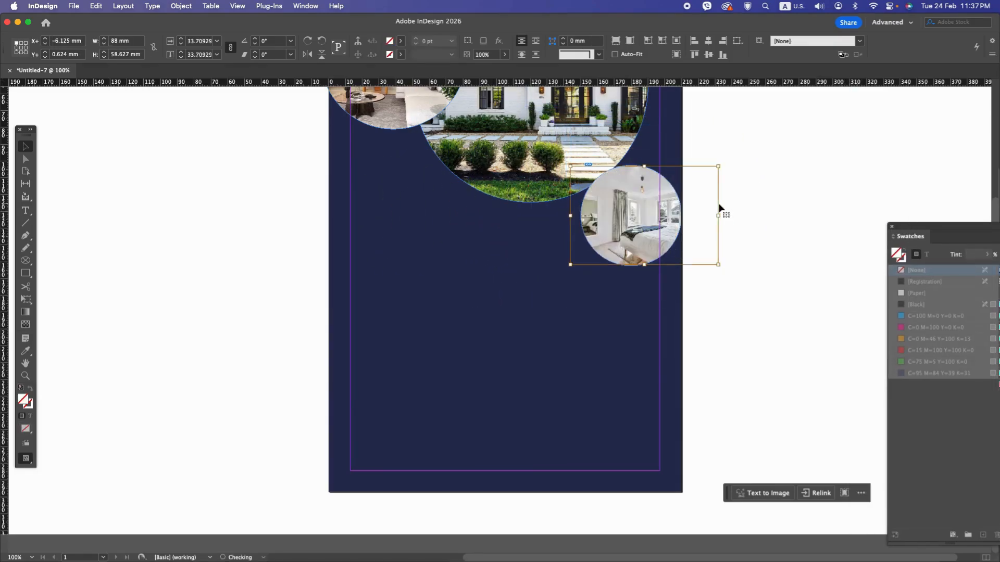
left_click(684, 276)
double_click(638, 239)
left_click_drag(639, 240, 685, 267)
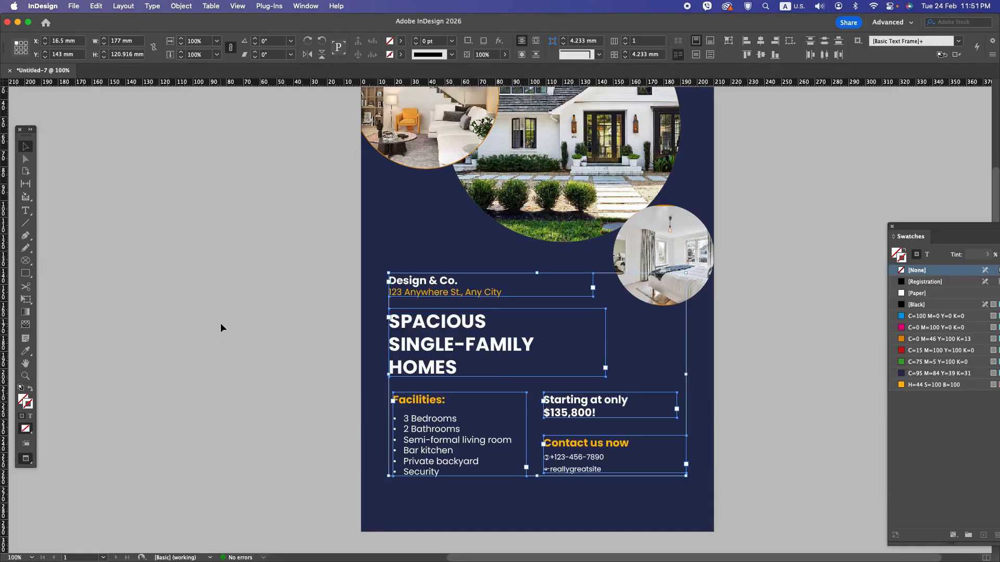
left_click(222, 324)
Step: Set the orange stroke around the upper-left living room circle to 10 pt
scroll(229, 324, "up", 5)
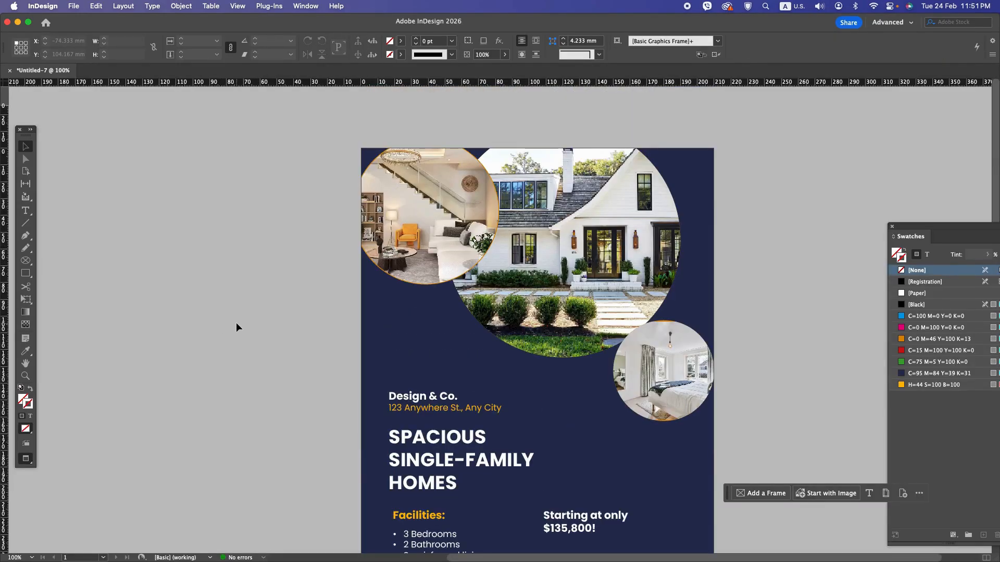
left_click(402, 276)
left_click(402, 276)
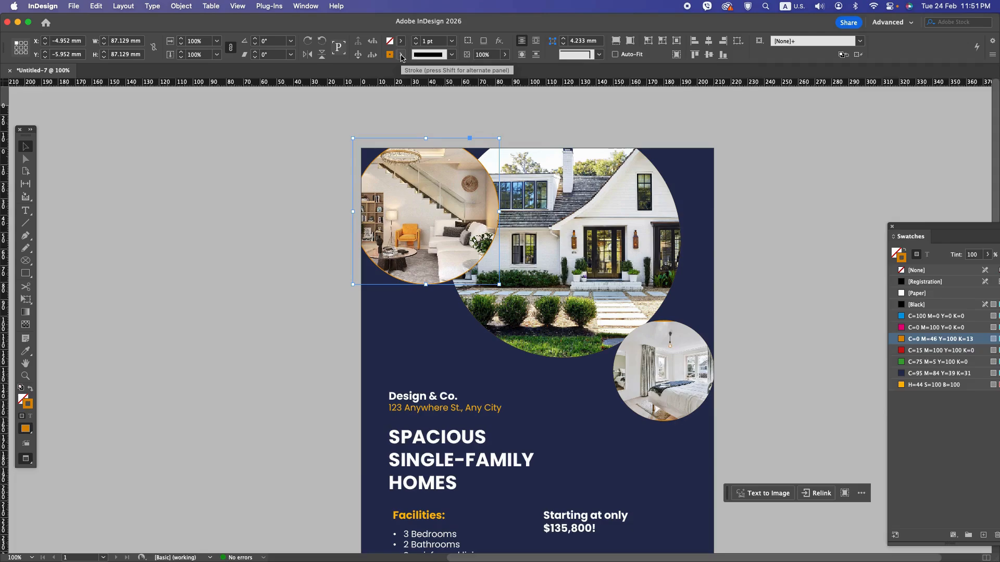
left_click(401, 55)
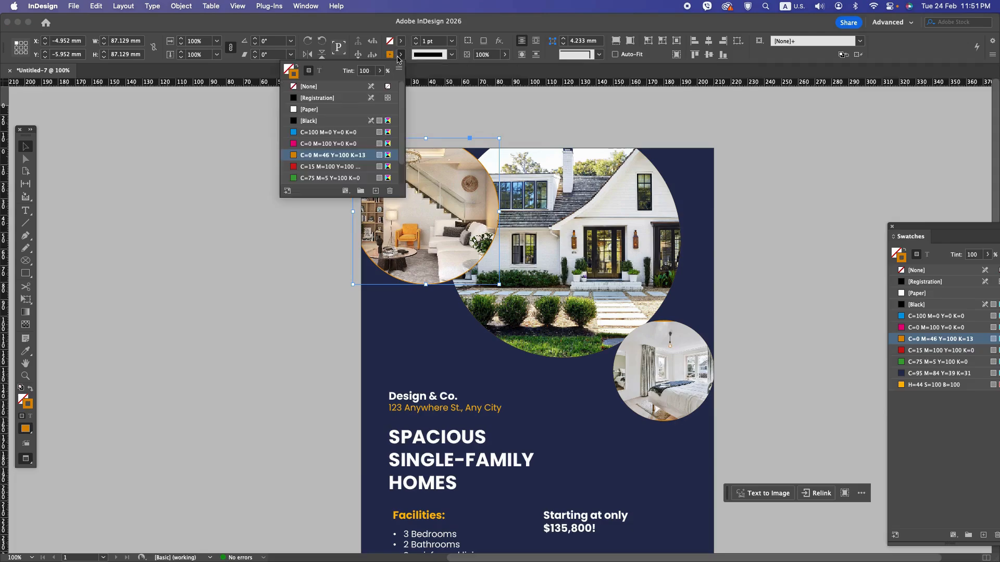
left_click(432, 41)
type("10")
key("Return")
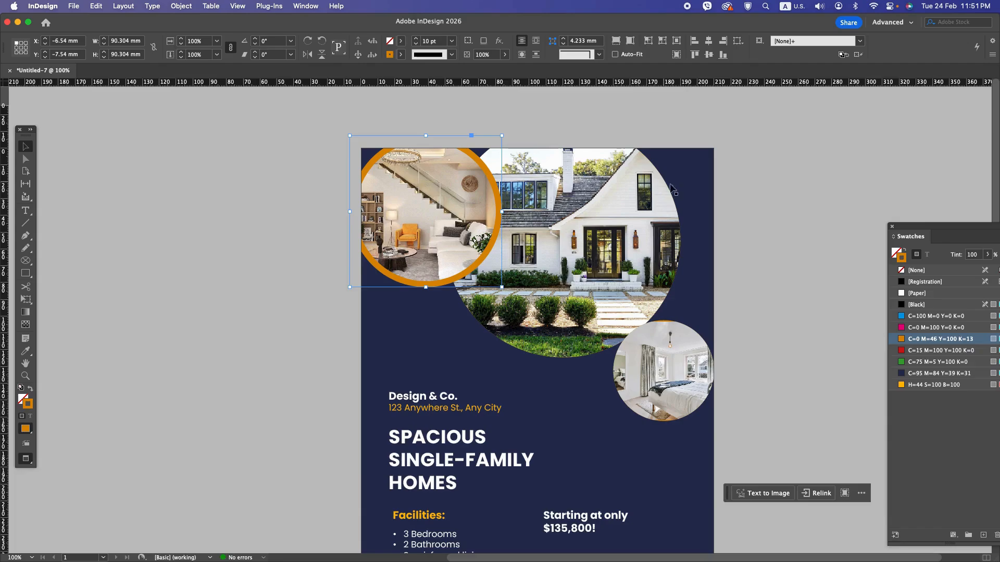
Step: Remove the large house circle's fill and give it a 10 pt stroke in orange C=0 M=46 Y=100 K=13
left_click(664, 198)
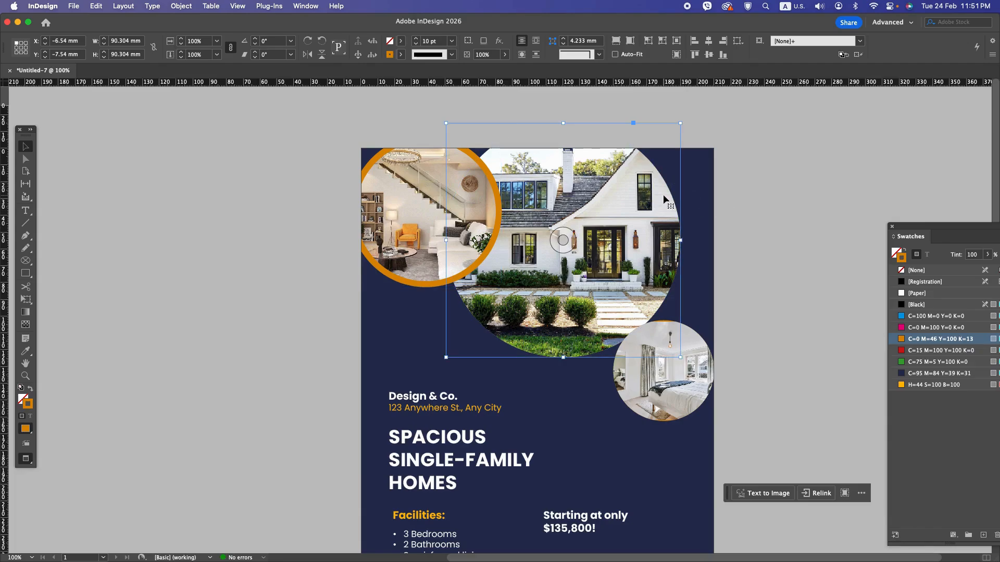
left_click(400, 42)
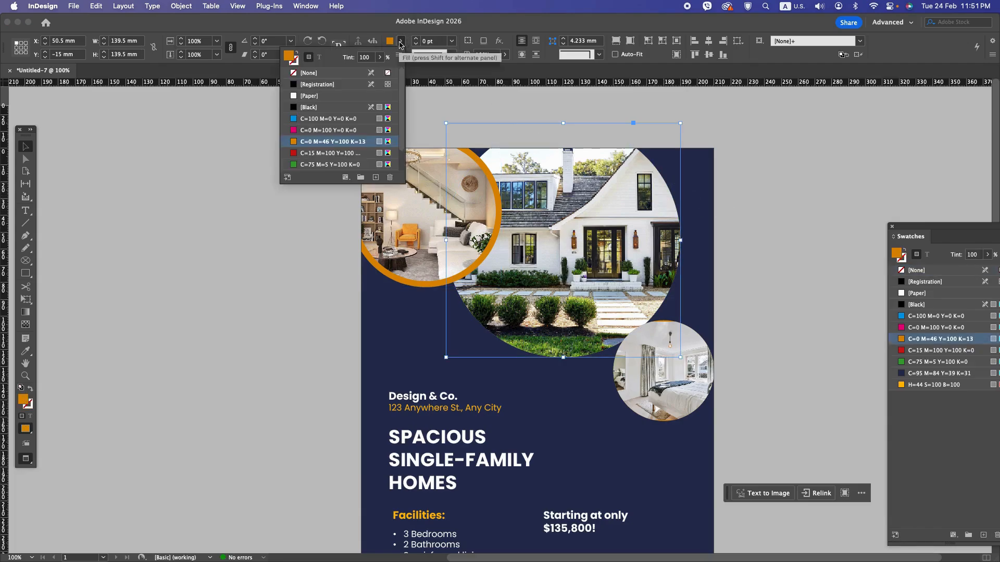
left_click(310, 73)
left_click(295, 62)
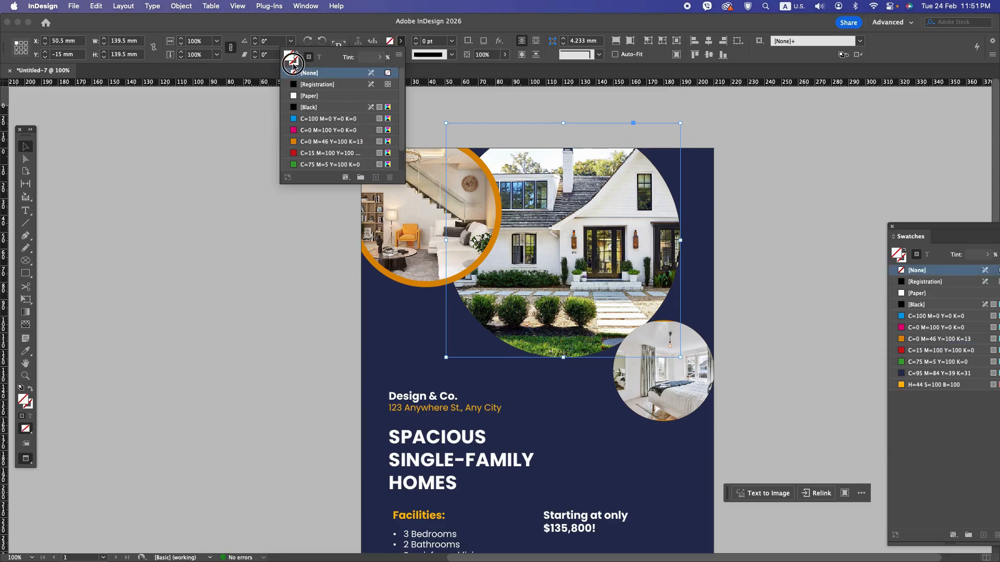
left_click(434, 42)
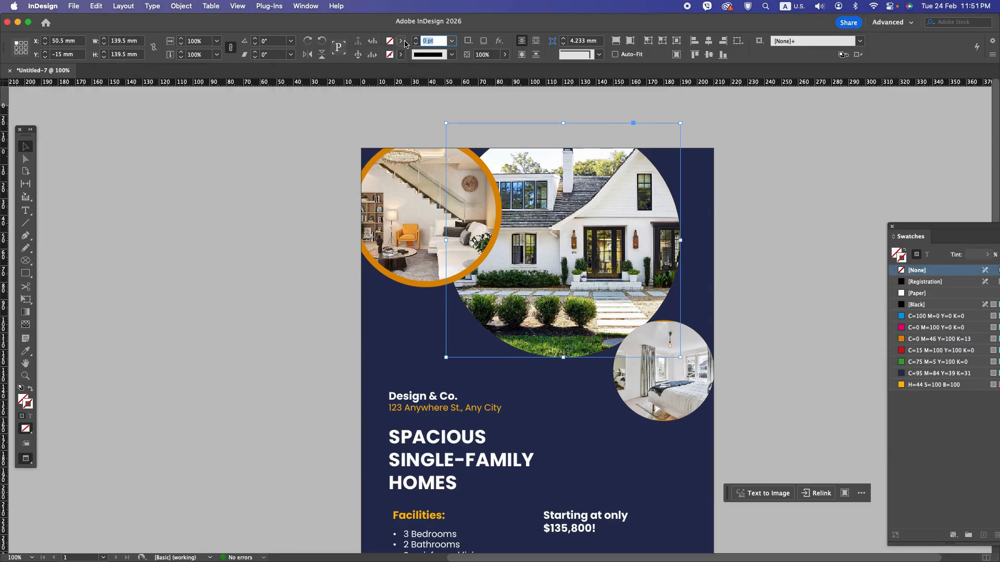
type("10")
key("Return")
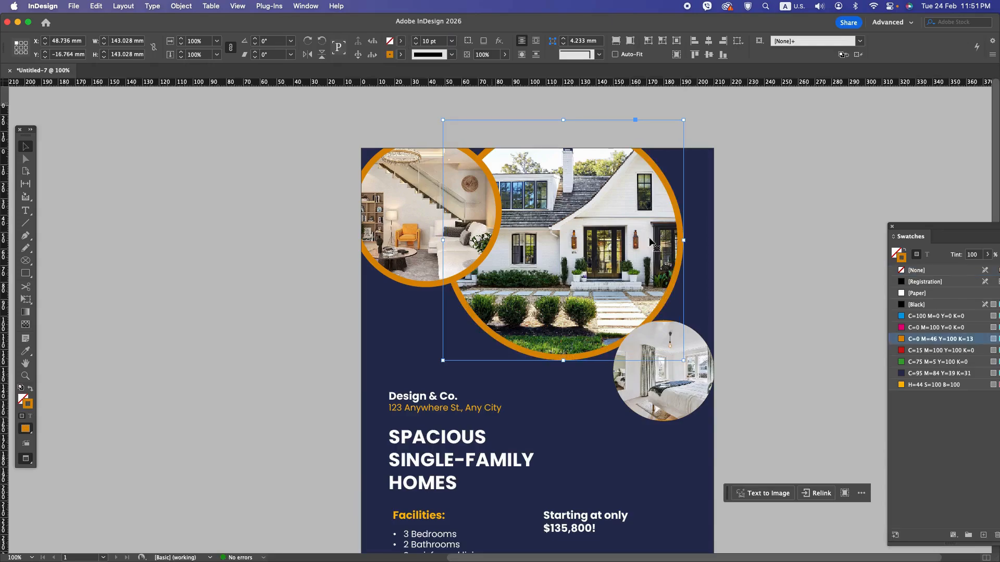
Step: Give the small bedroom circle a 10 pt stroke in orange C=0 M=46 Y=100 K=13 and deselect it
left_click(689, 389)
left_click(400, 41)
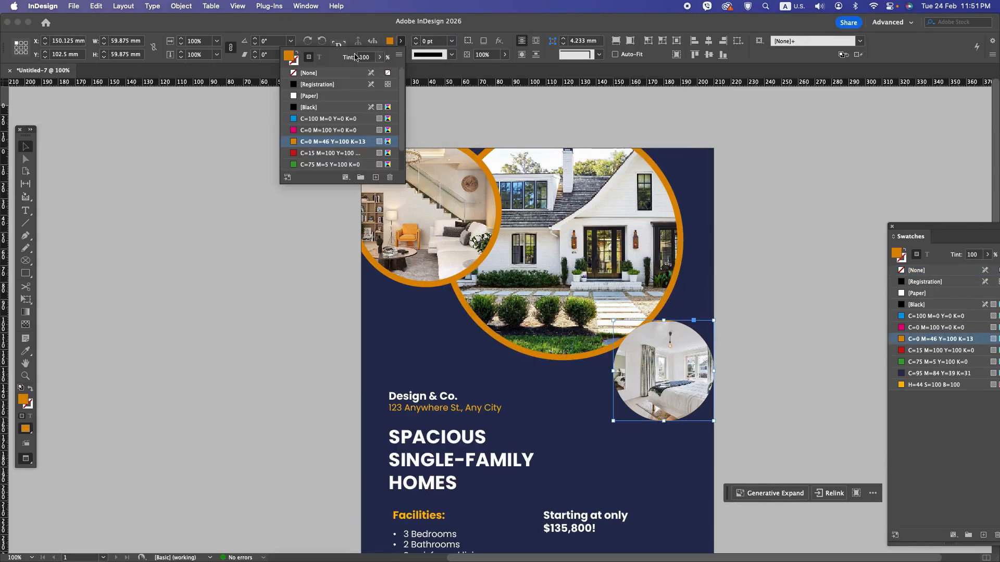
left_click(313, 74)
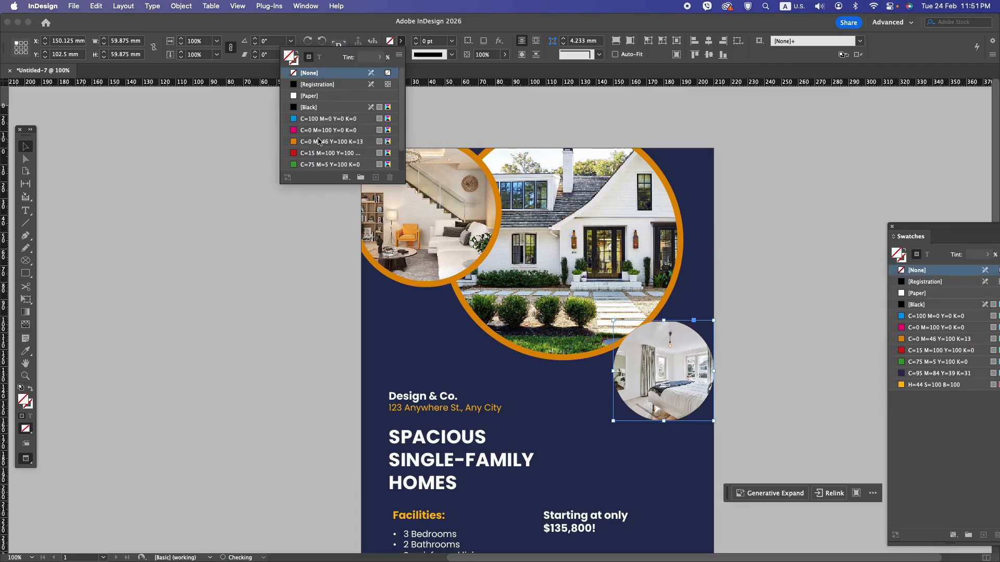
left_click(316, 143)
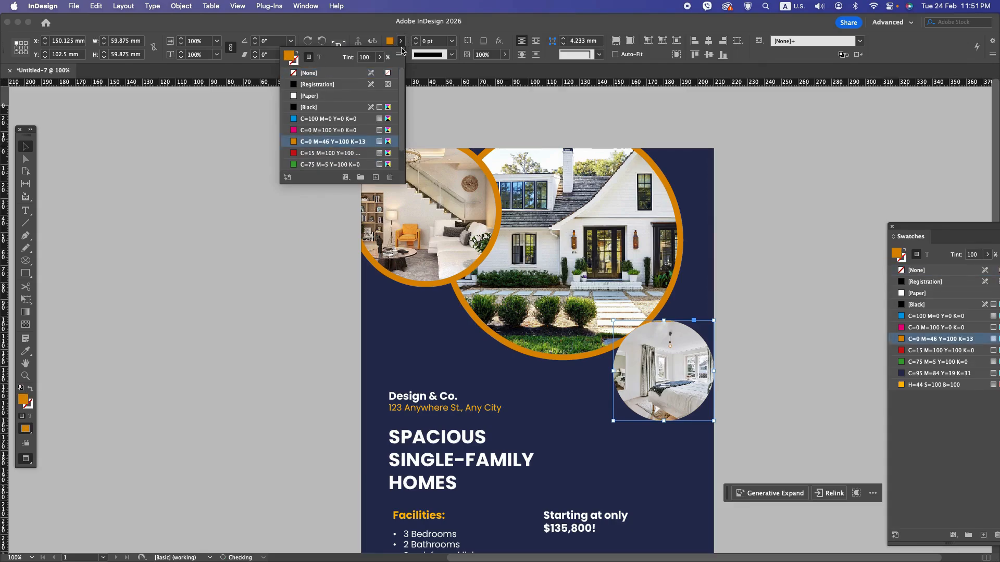
left_click(435, 42)
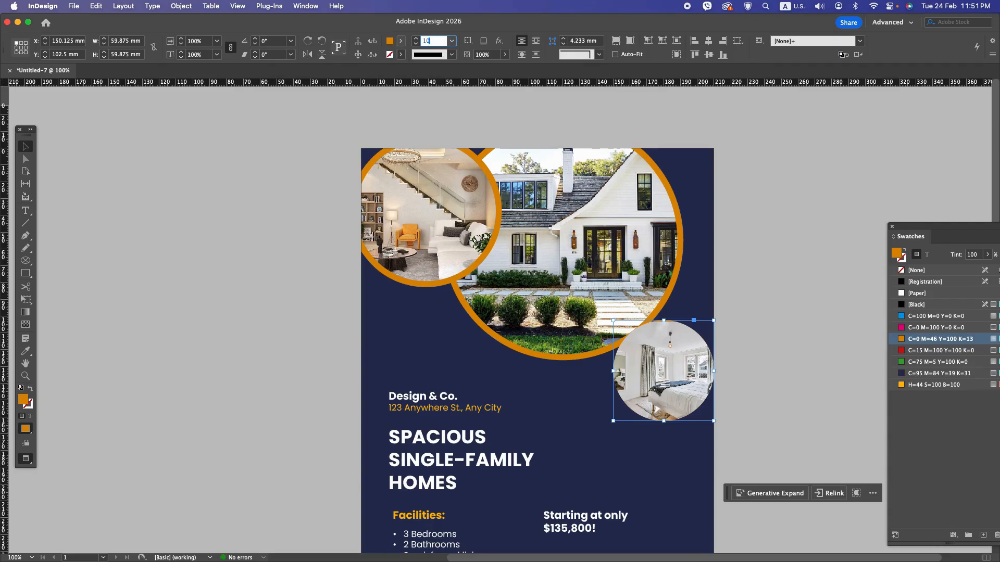
type("10")
key("Return")
left_click(806, 361)
Step: Review the whole flyer at 75% and in full-screen Presentation mode, and return to the normal view
scroll(770, 329, "down", 5)
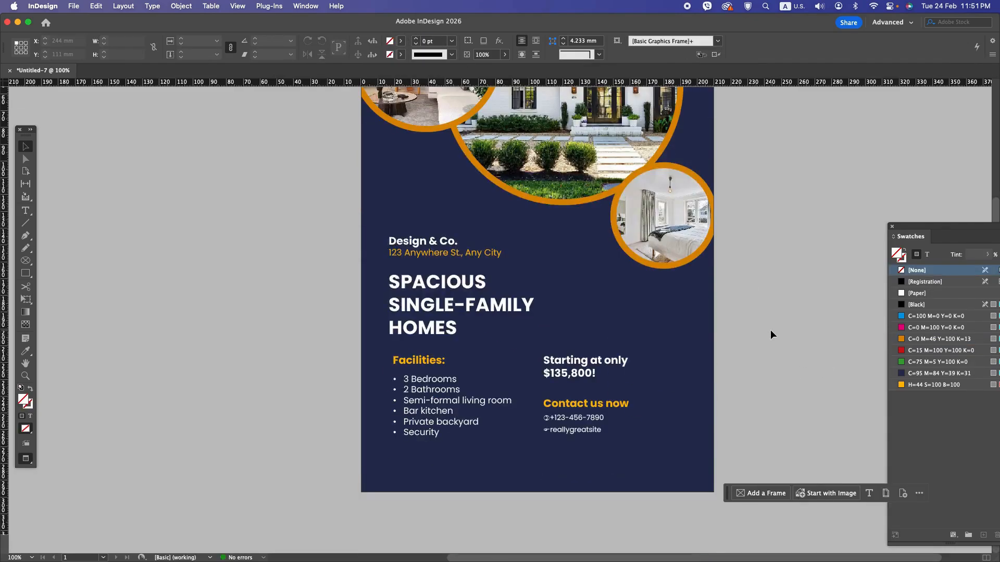
scroll(767, 330, "down", 1)
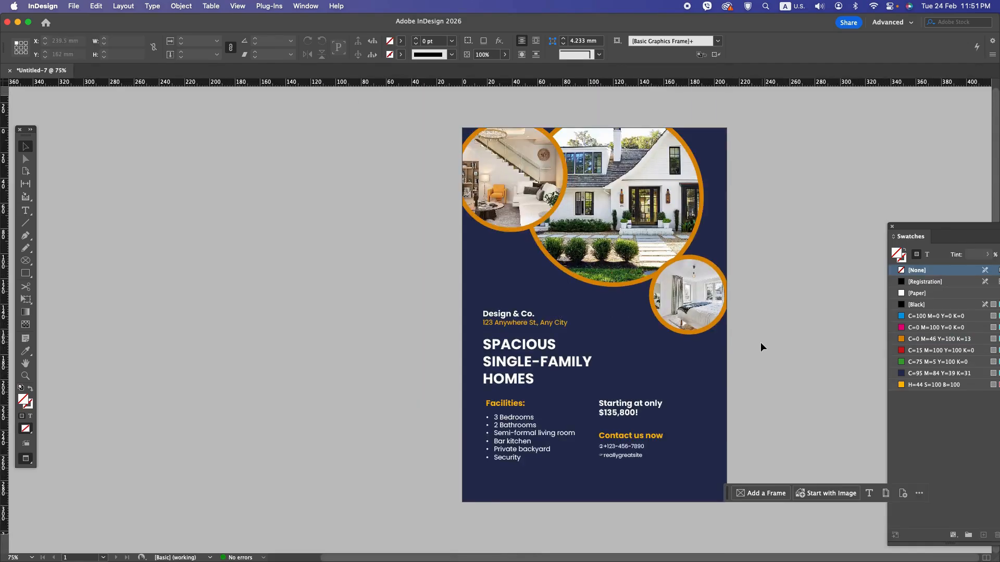
key("shift+w")
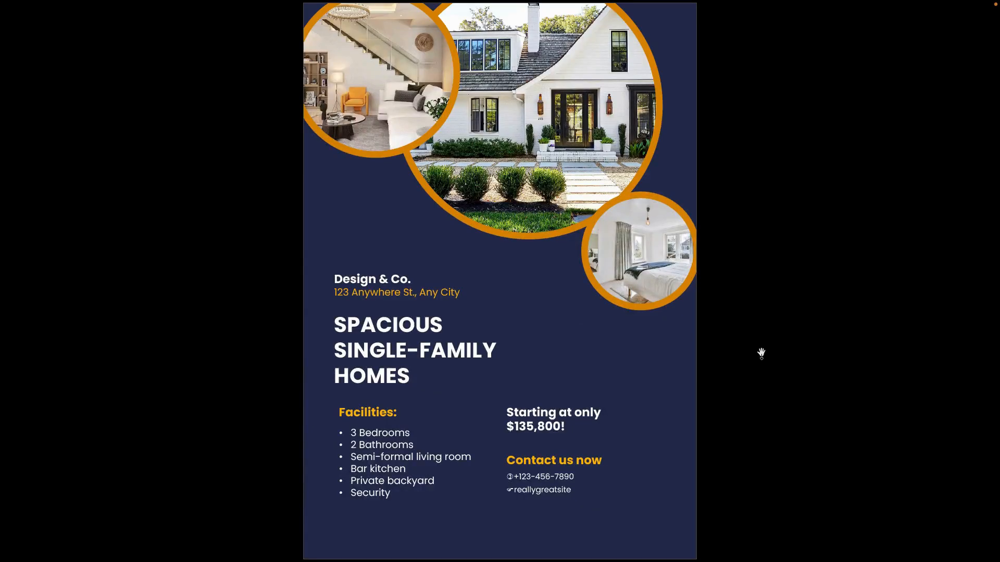
key("shift+w")
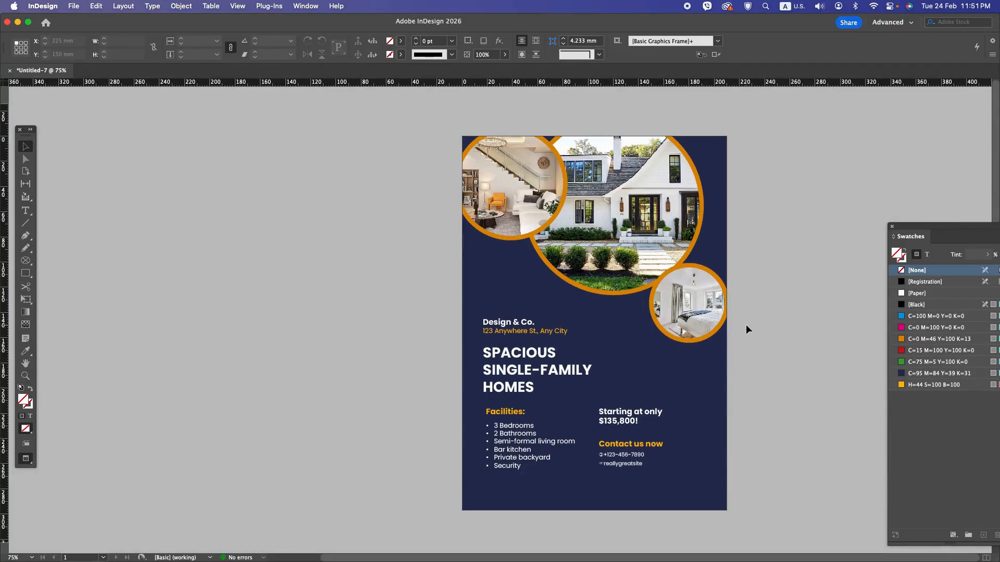